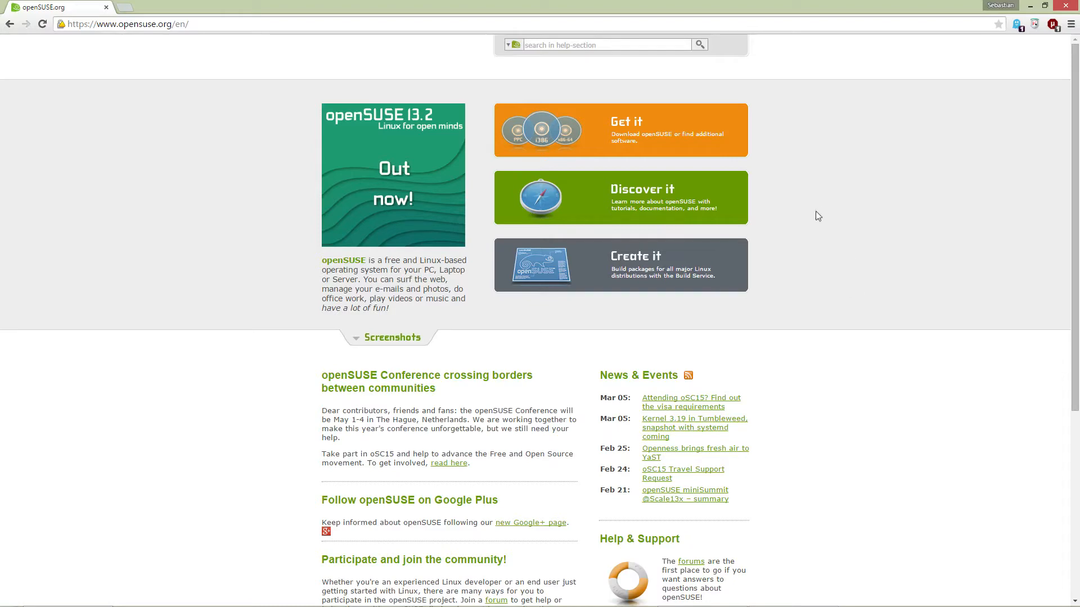
Step: View the openSUSE 13.2 download page in Chrome, return home, then switch to VirtualBox Manager
click(745, 143)
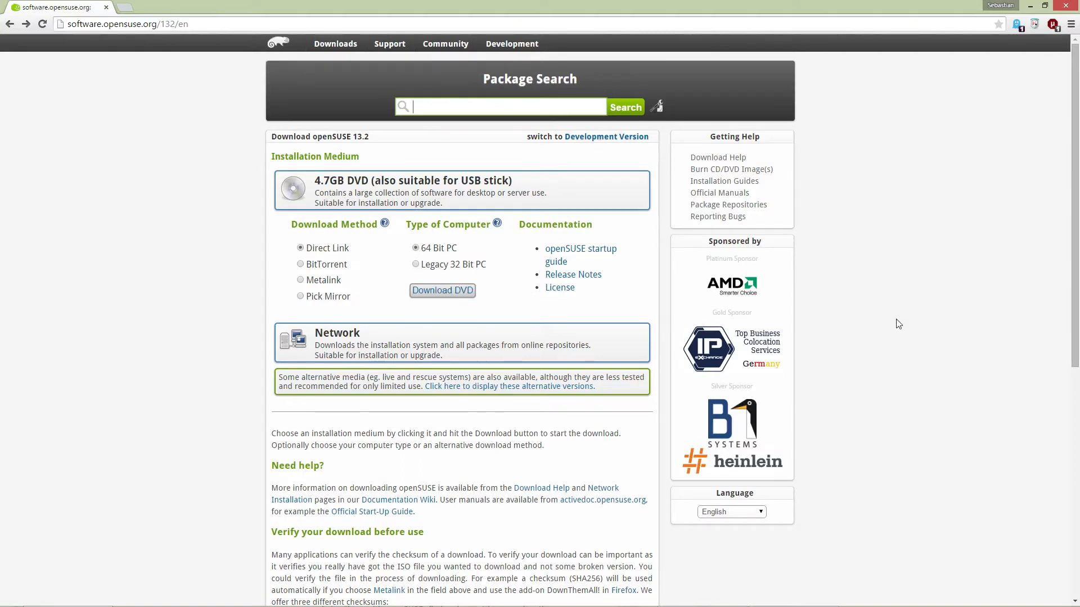
key(alt+Left)
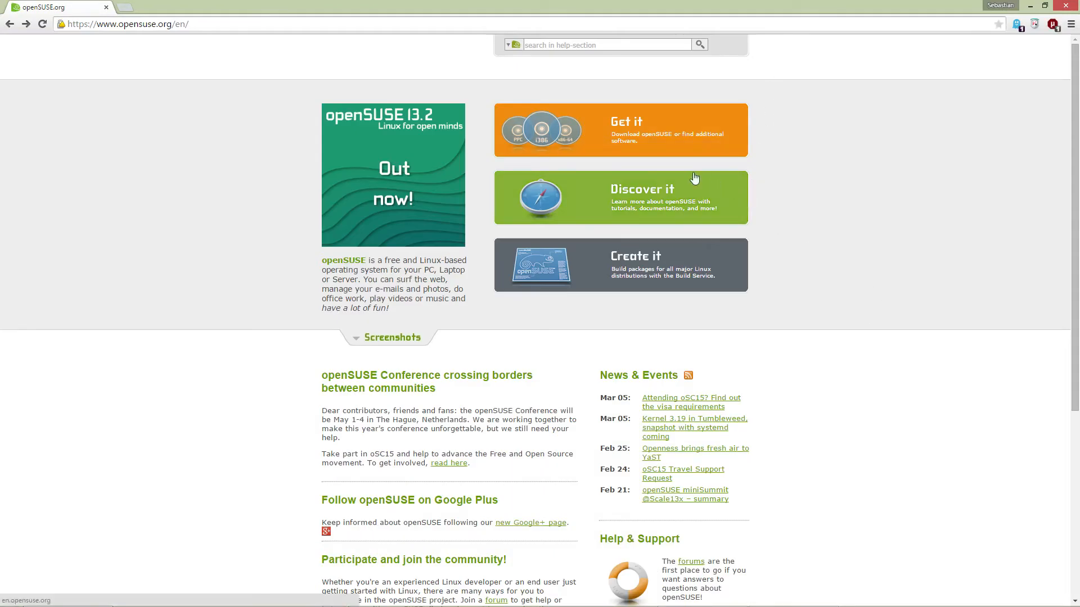
key(alt+Tab)
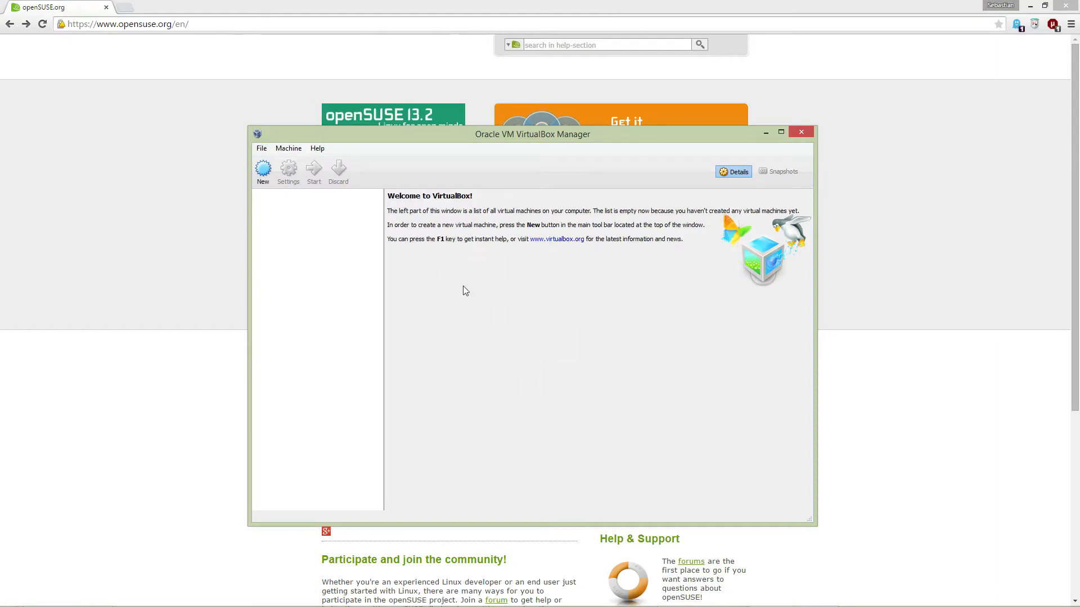
Step: Create a new machine named 'opensuse' with type Linux, openSUSE (64 bit)
click(263, 169)
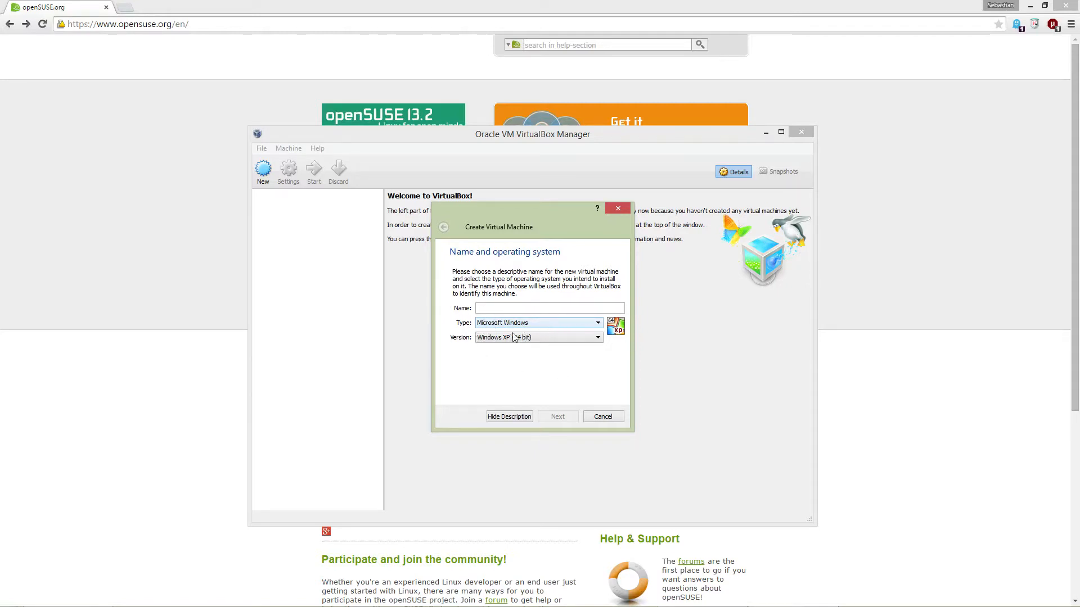
text(opensuse)
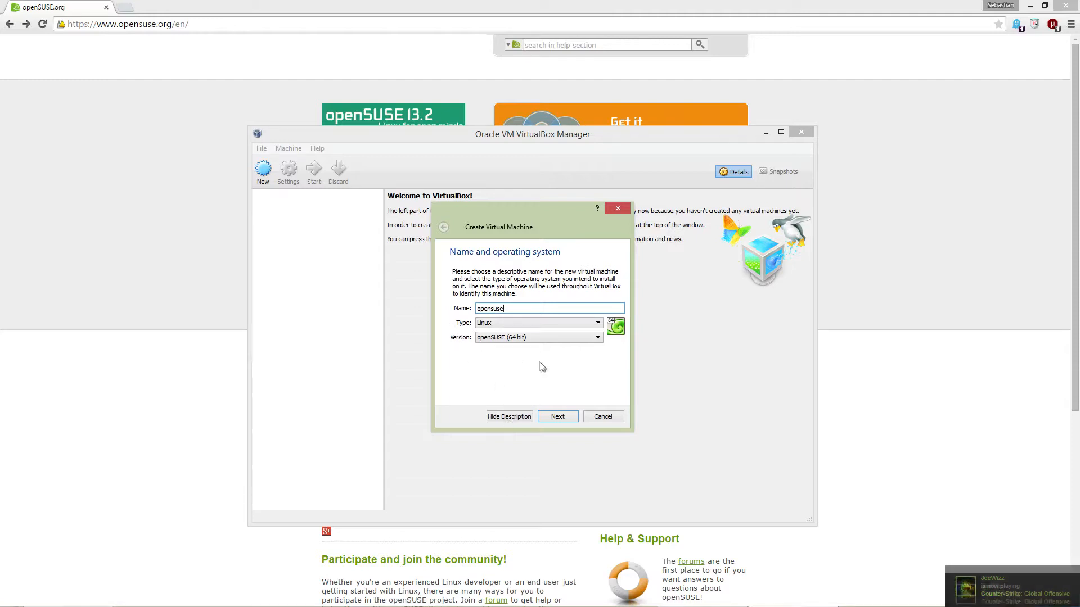
click(564, 418)
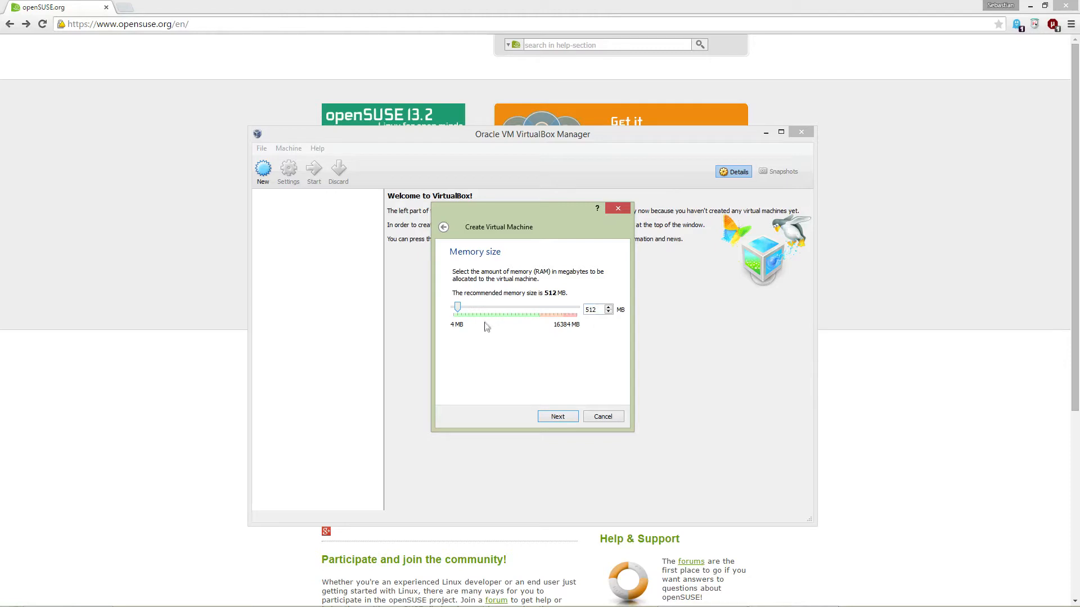
Step: Raise the machine's memory to 4096 MB and choose to create a new virtual hard drive
drag(500, 317, 504, 323)
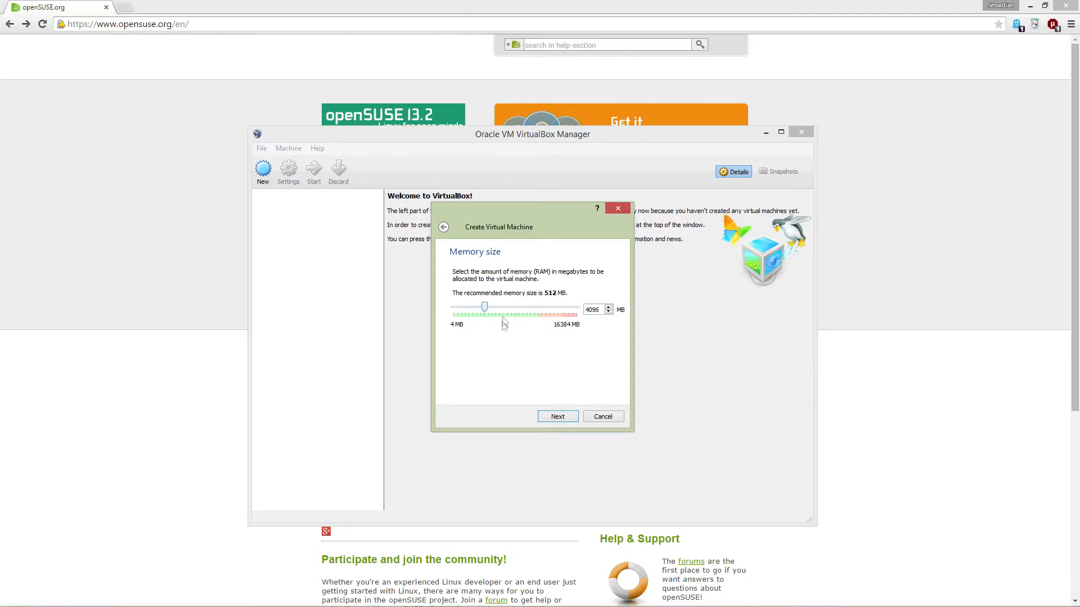
click(561, 416)
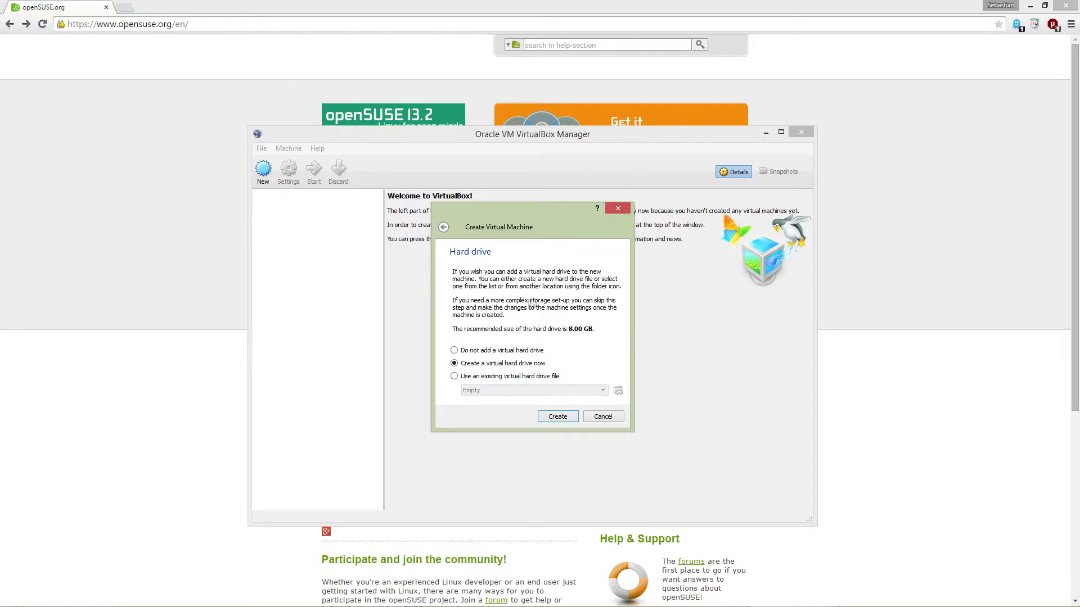
click(546, 416)
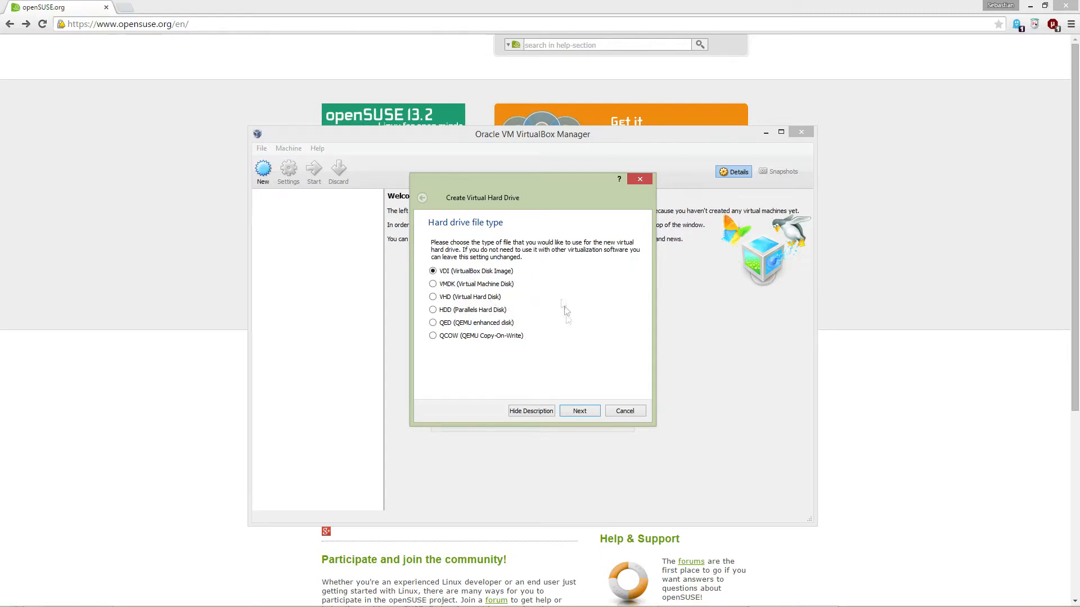
Step: Create a dynamically allocated 8.00 GB VDI disk named opensuse to finish the machine
click(579, 411)
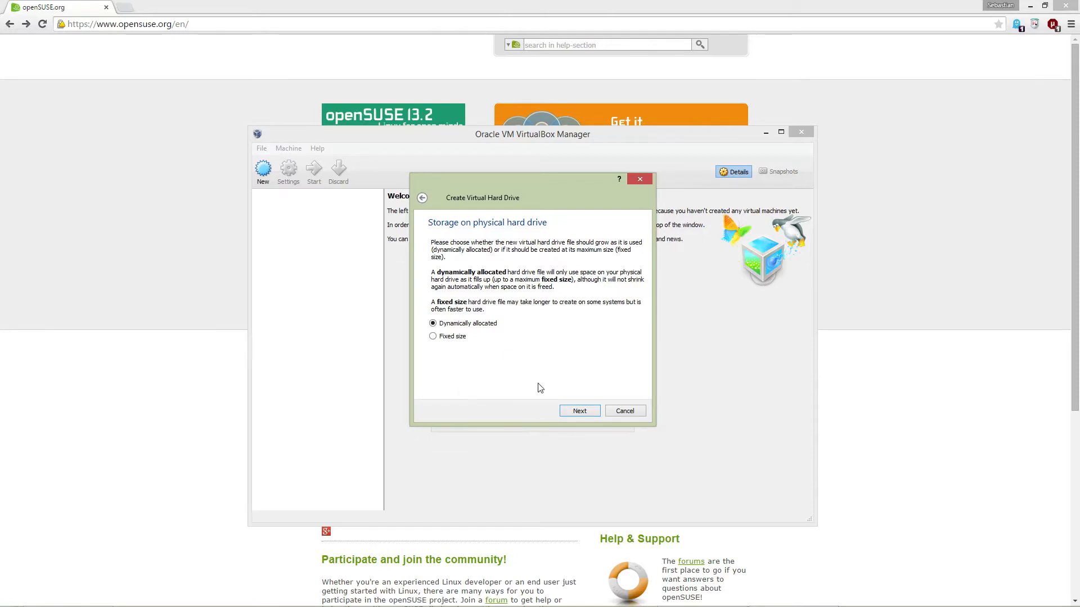
click(568, 416)
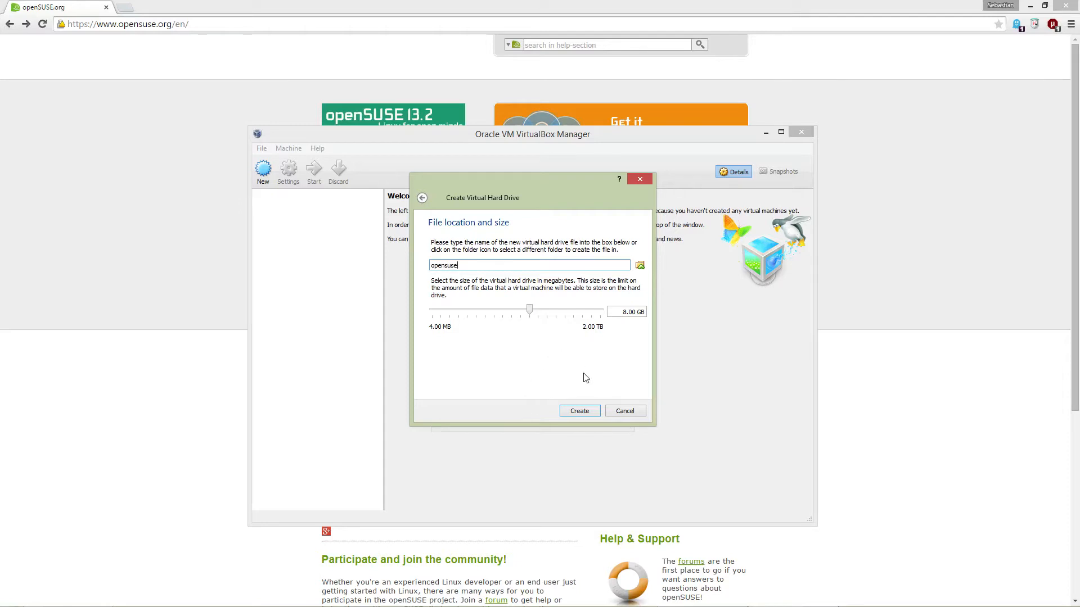
click(574, 411)
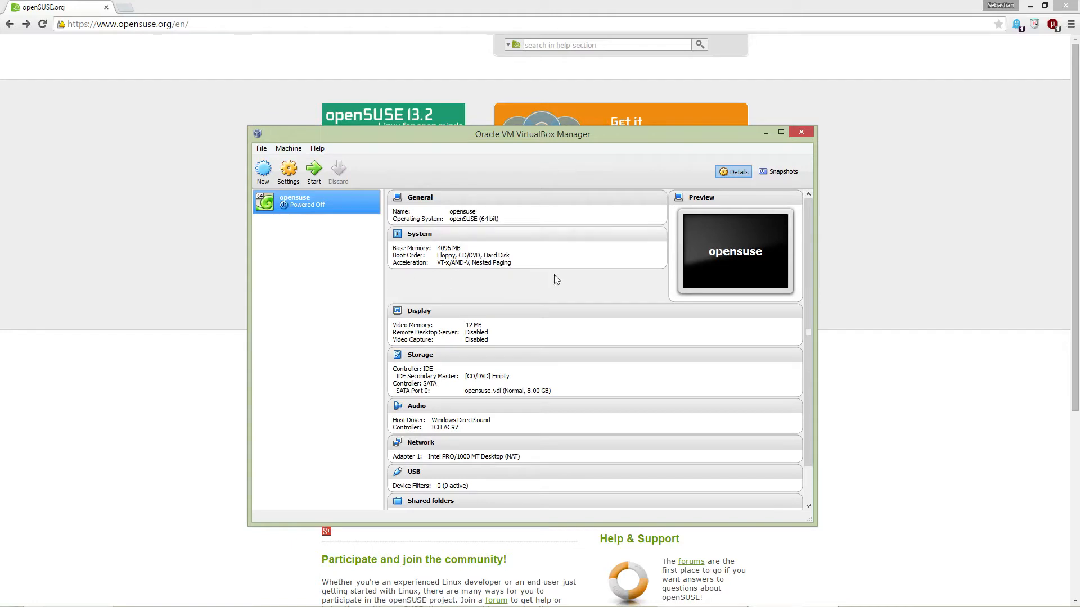
Step: In opensuse's Storage settings, select the empty CD/DVD drive and choose a virtual disk file for it
click(288, 172)
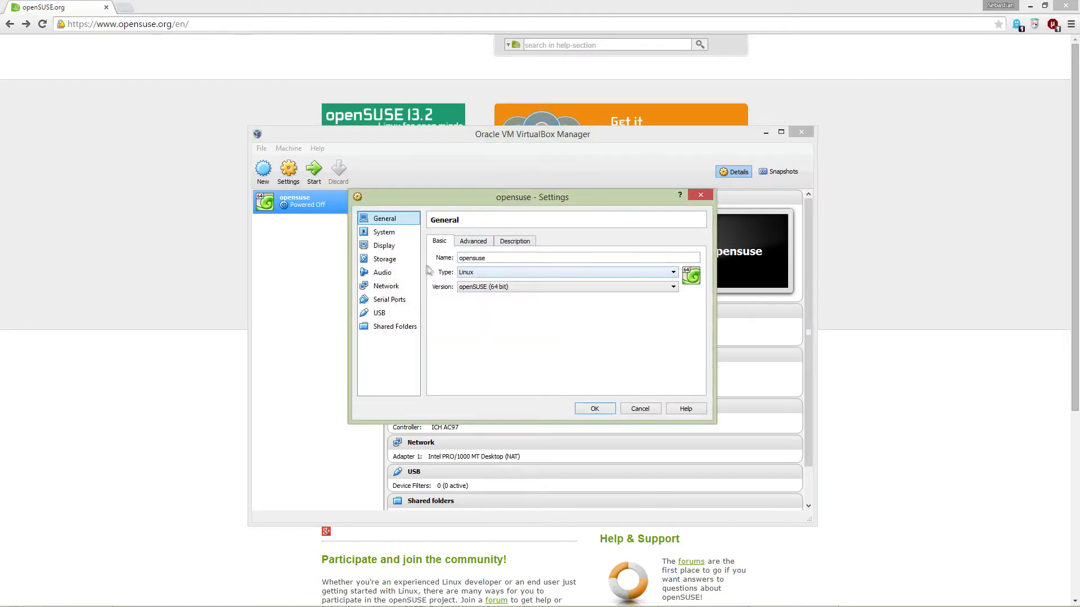
click(392, 262)
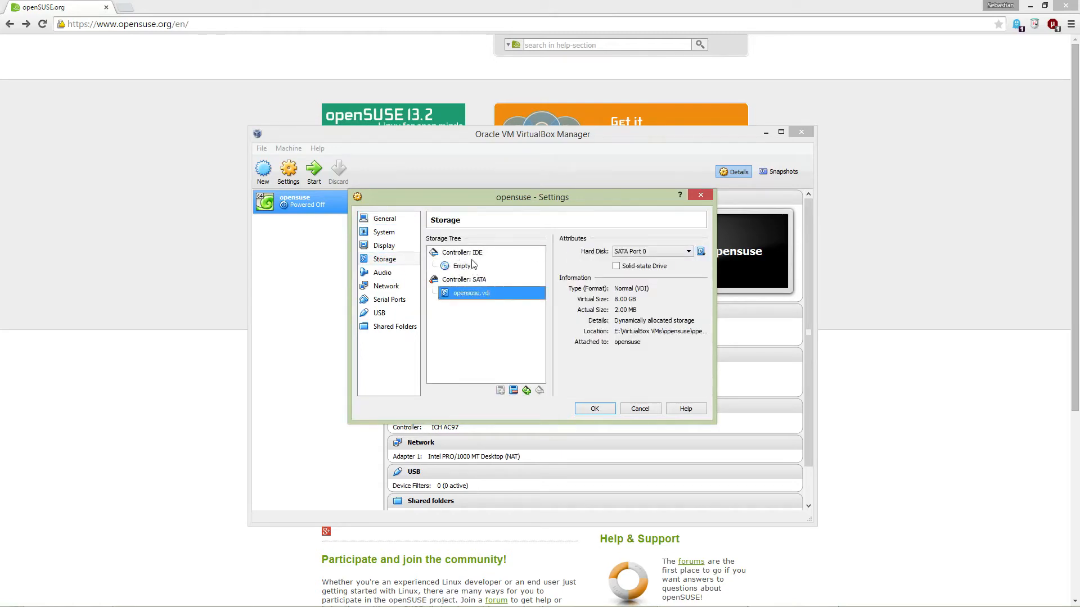
click(458, 269)
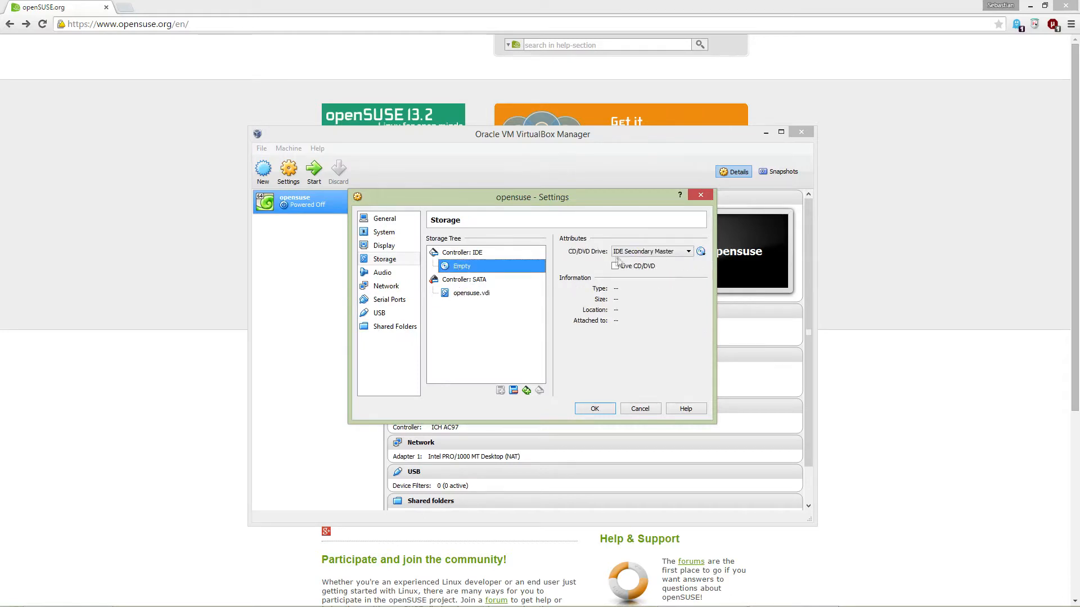
click(701, 252)
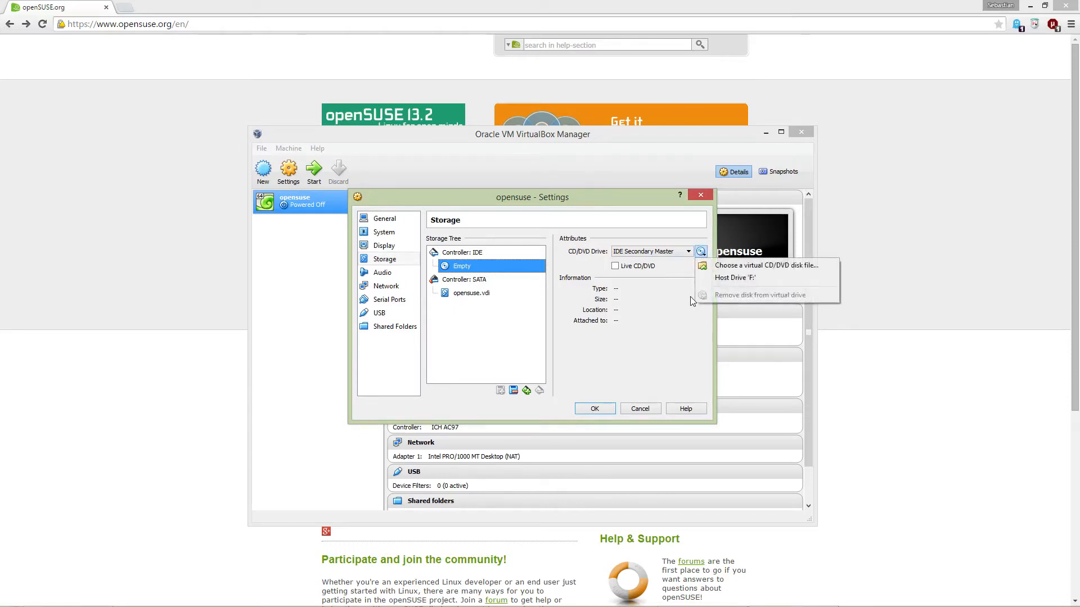
click(739, 270)
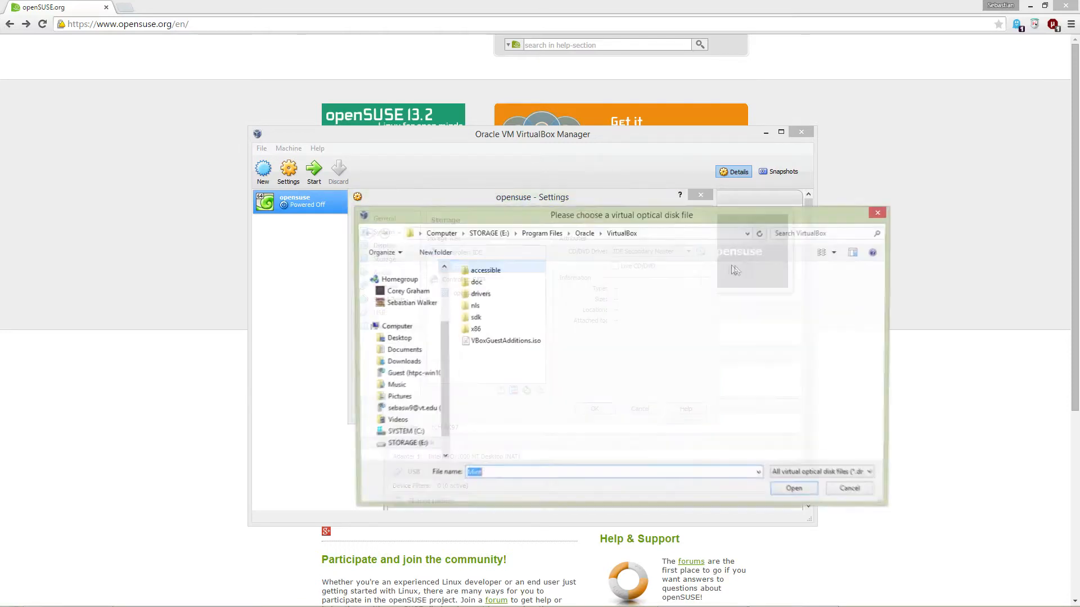
Step: Attach openSUSE-13.2-DVD-x86_64.iso from the Desktop to the CD/DVD drive
drag(679, 223, 583, 265)
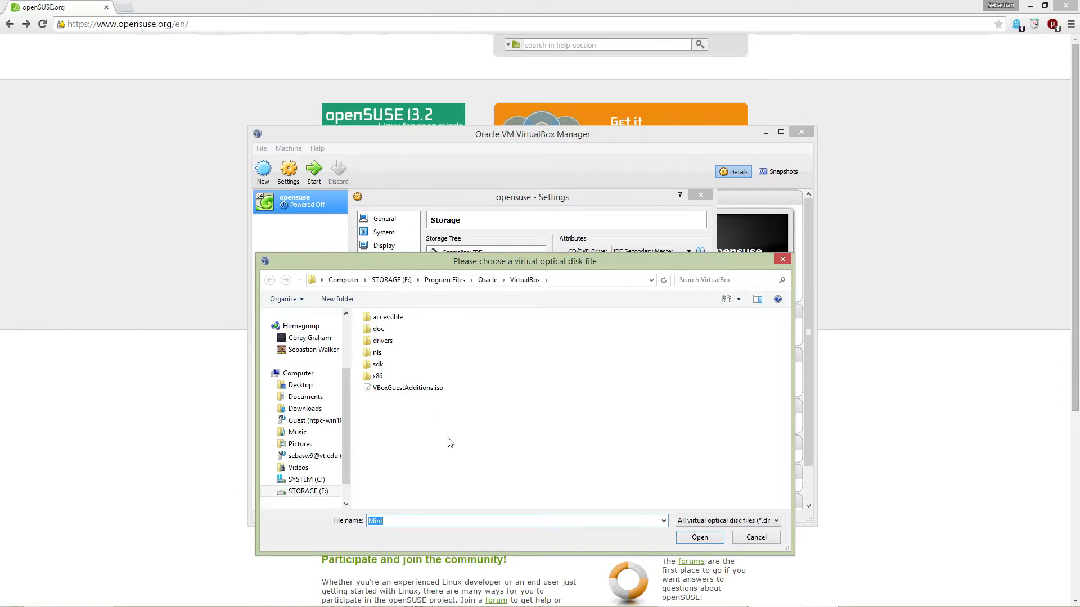
click(321, 386)
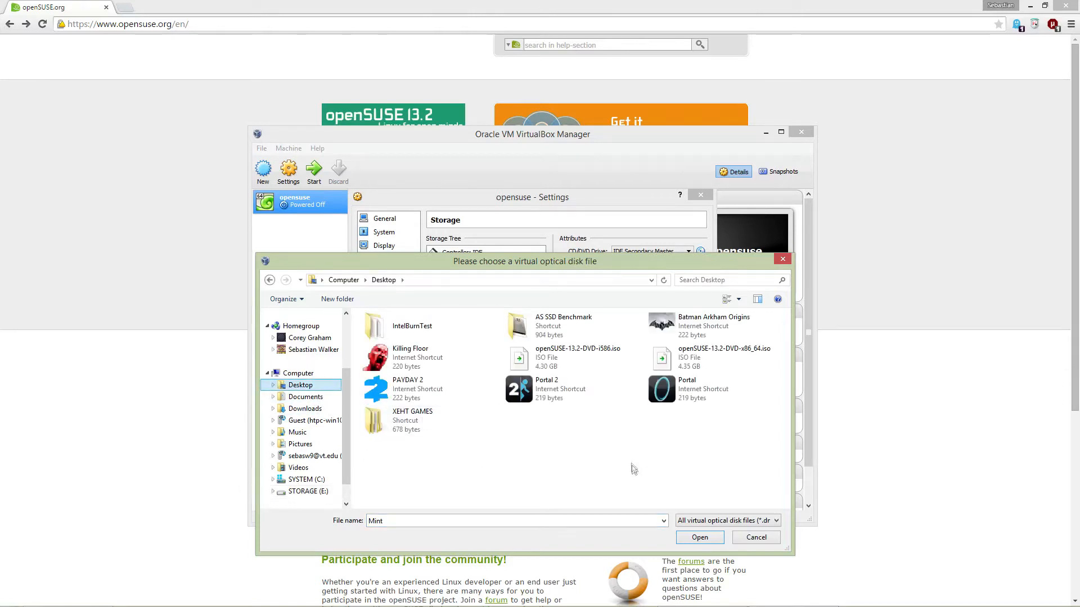
double_click(682, 351)
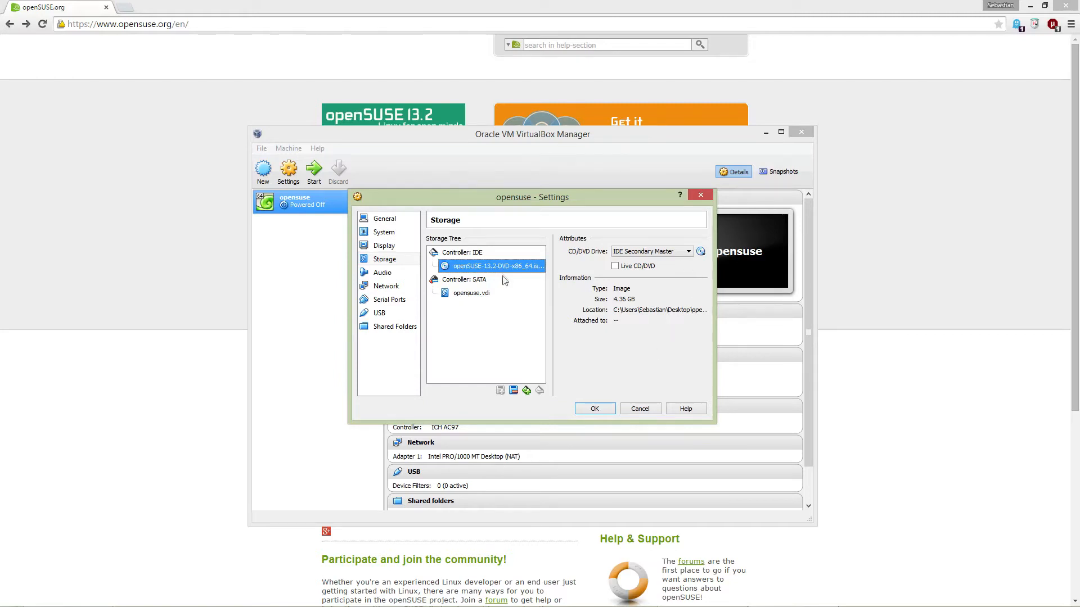
Step: Save the storage settings and start the opensuse machine
click(596, 409)
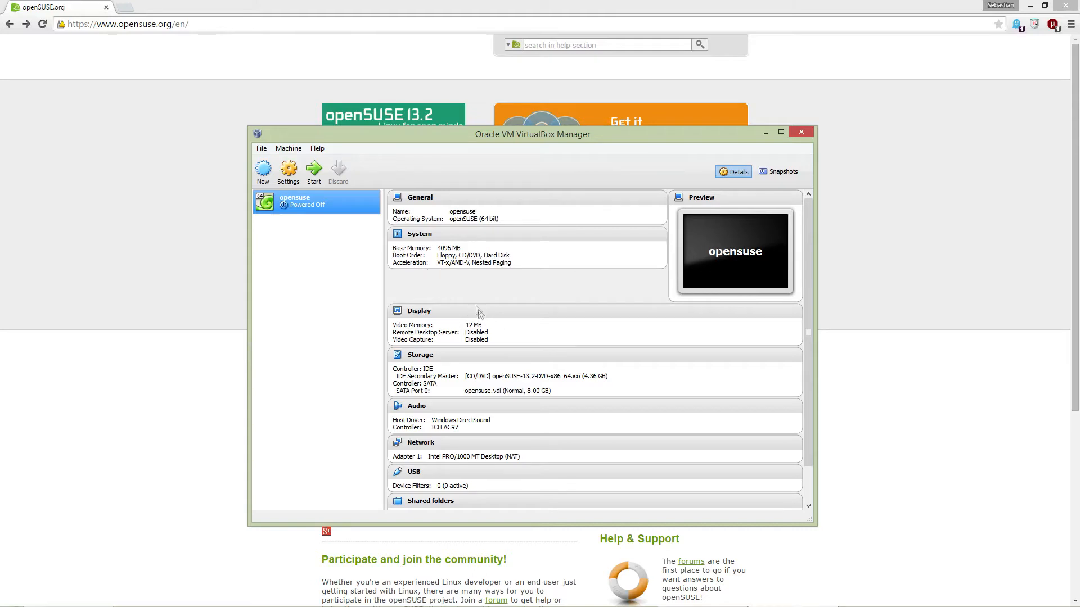
click(314, 172)
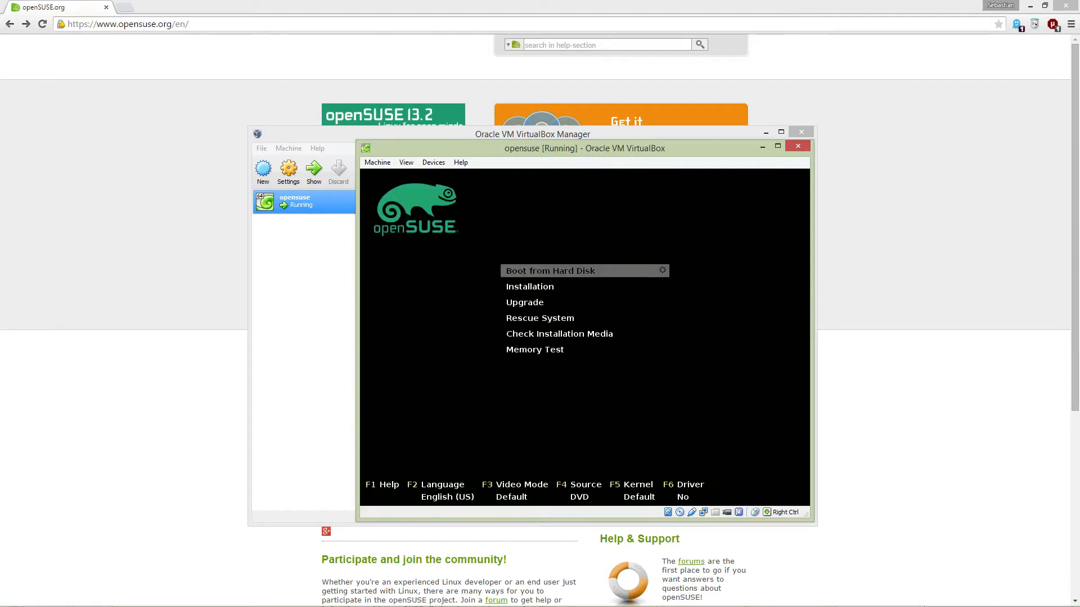
Step: Choose Installation from the openSUSE boot menu to launch the installer
drag(588, 148, 549, 157)
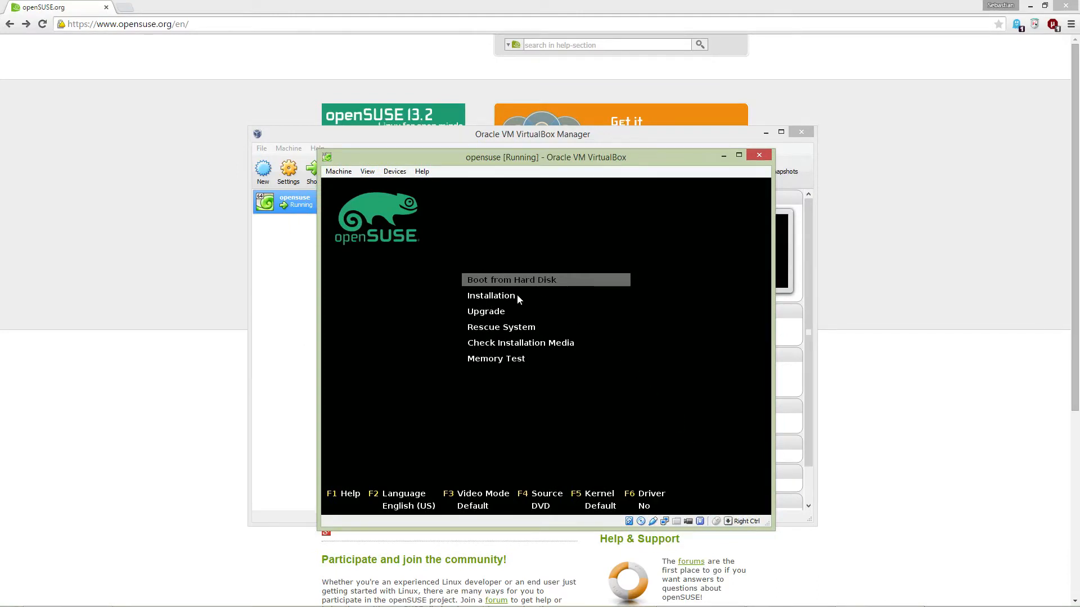
key(Down)
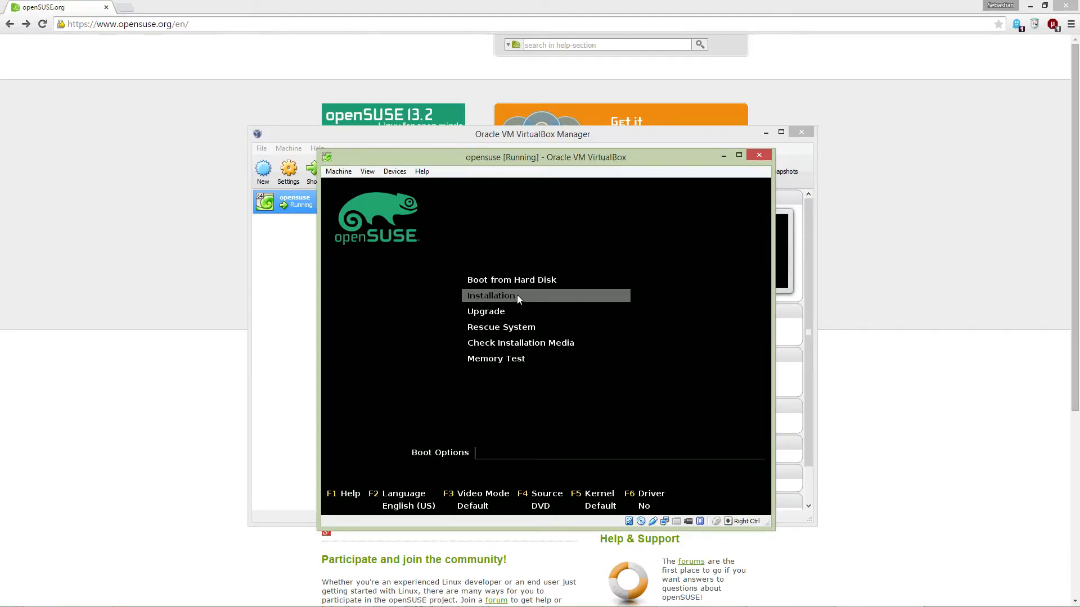
key(Return)
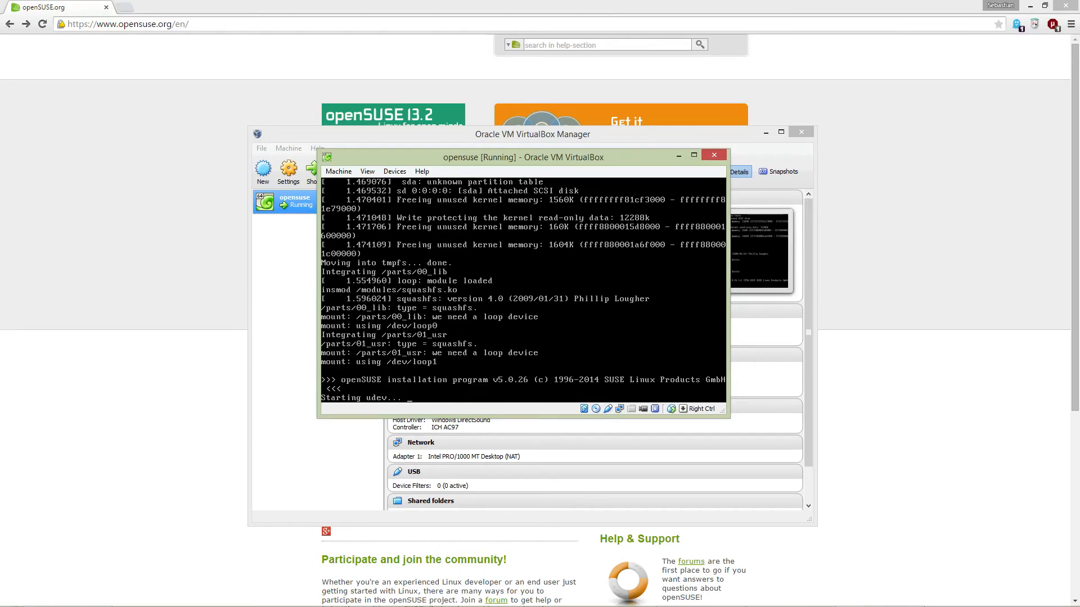
Step: Minimise VirtualBox Manager and move the opensuse machine window lower
click(766, 133)
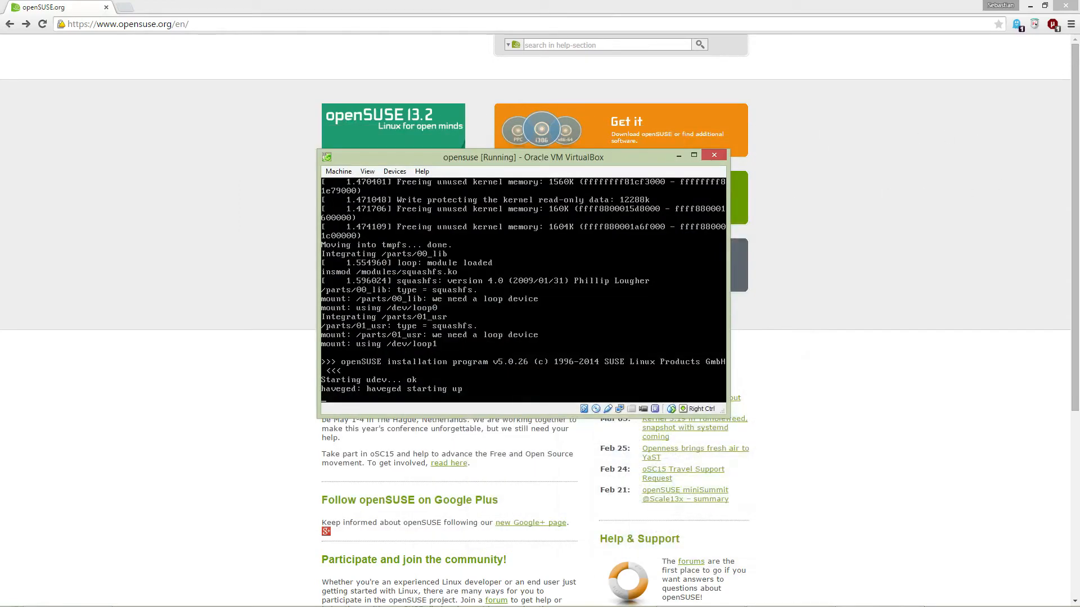
drag(525, 159, 541, 256)
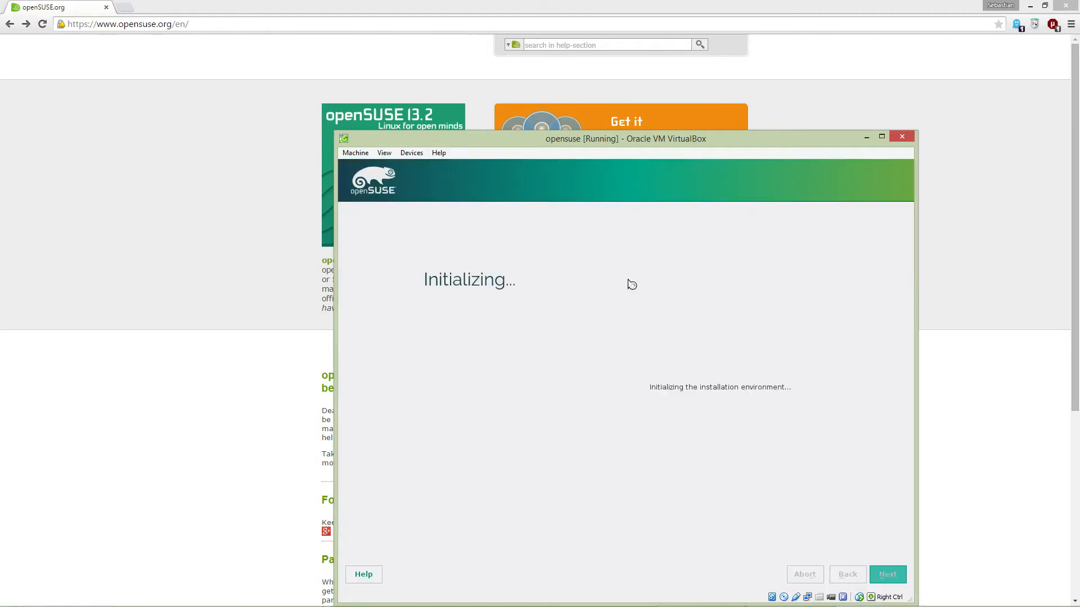
Step: Accept the license agreement and continue without add-ons until Suggested Partitioning appears
drag(618, 147, 545, 96)
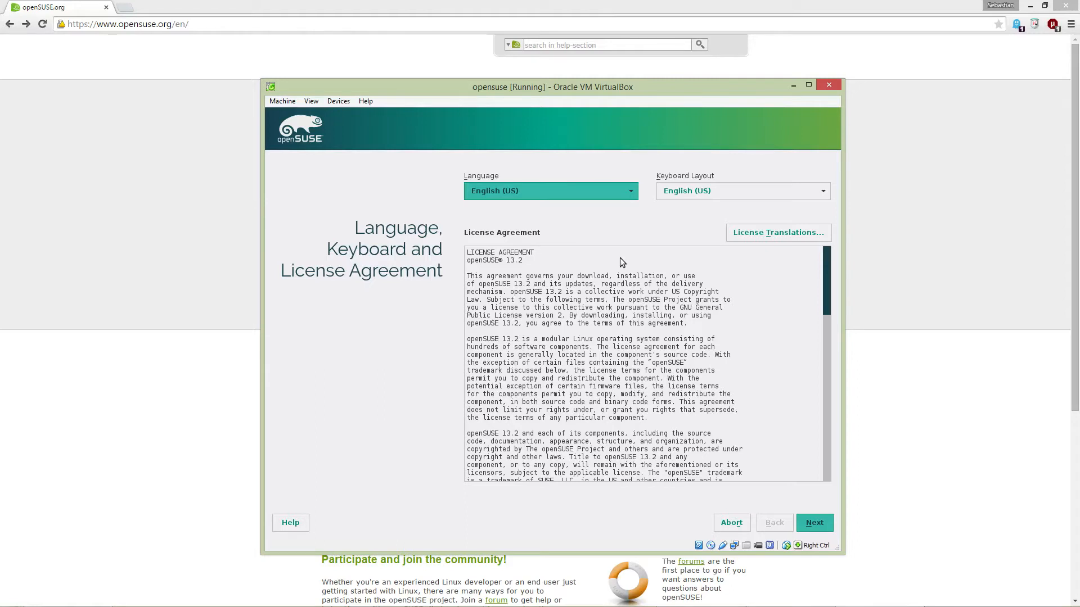
click(815, 524)
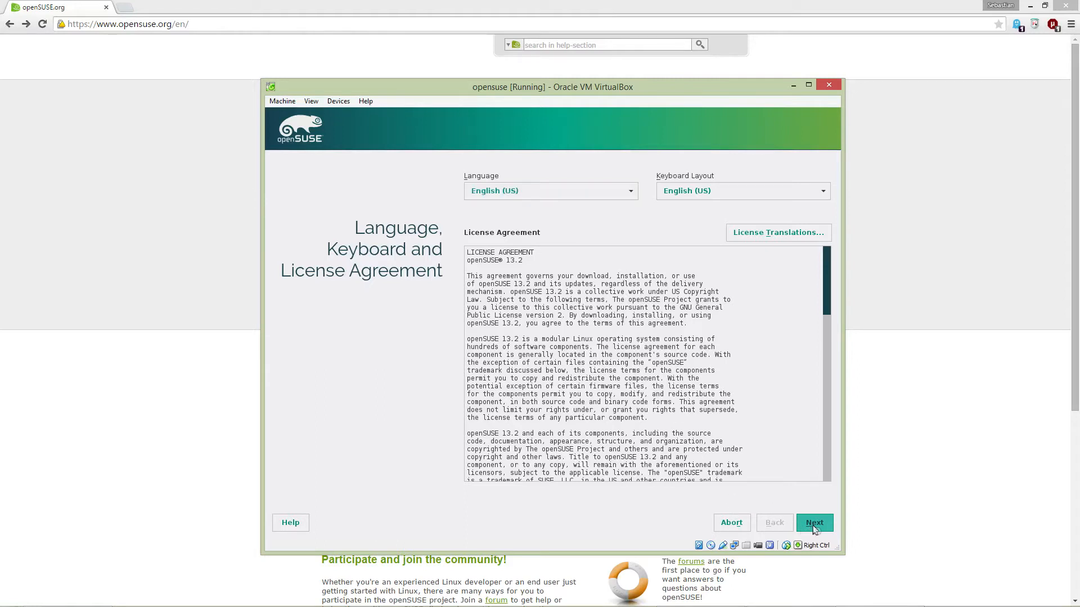
click(810, 525)
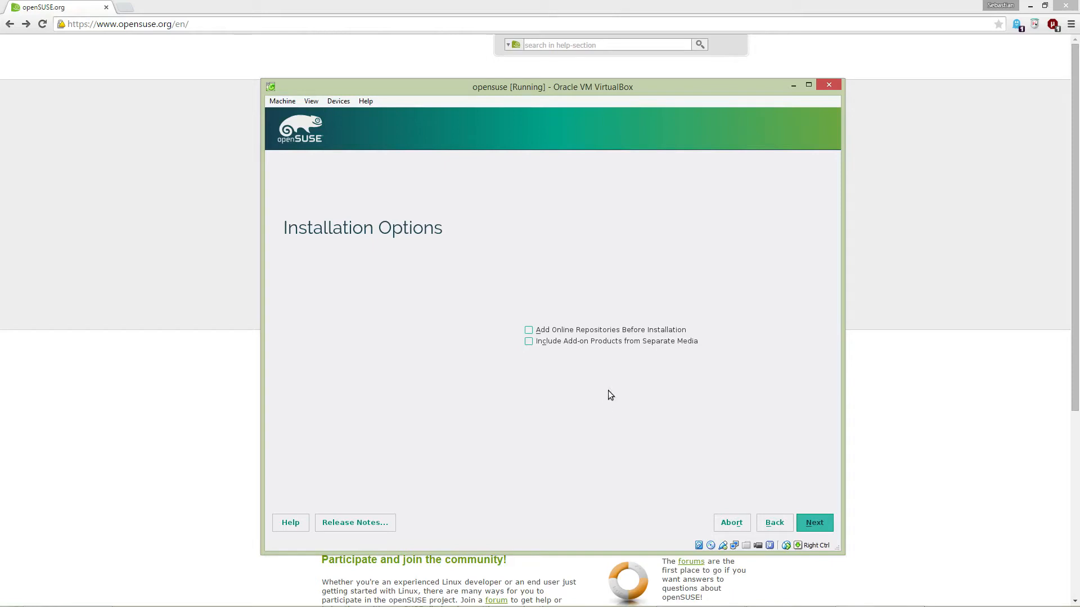
click(810, 522)
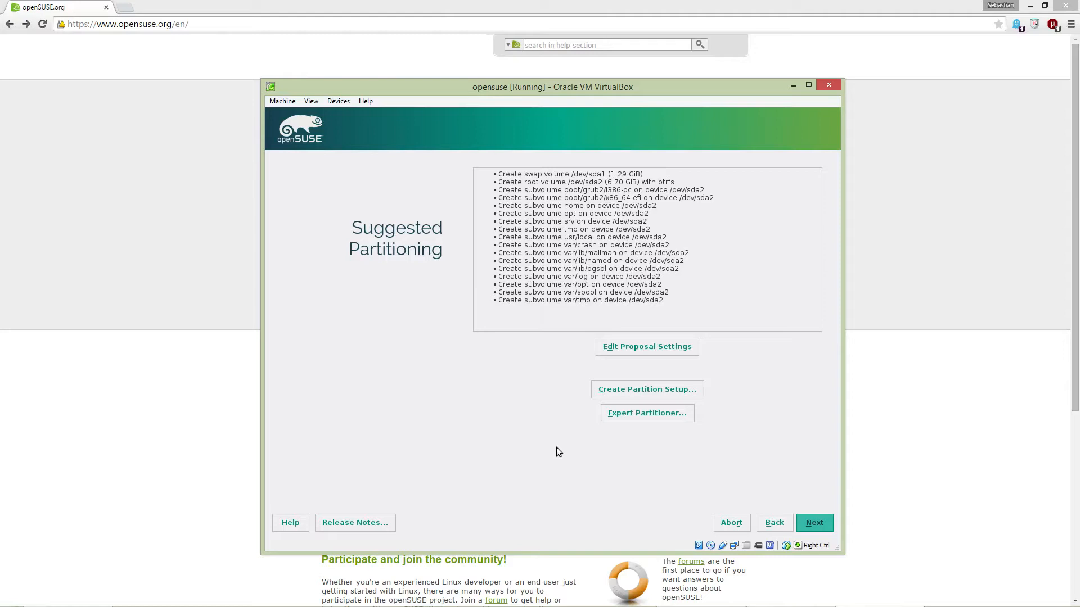
Step: Accept the suggested partitioning and the Eastern (New York) time zone, then select GNOME Desktop
click(814, 525)
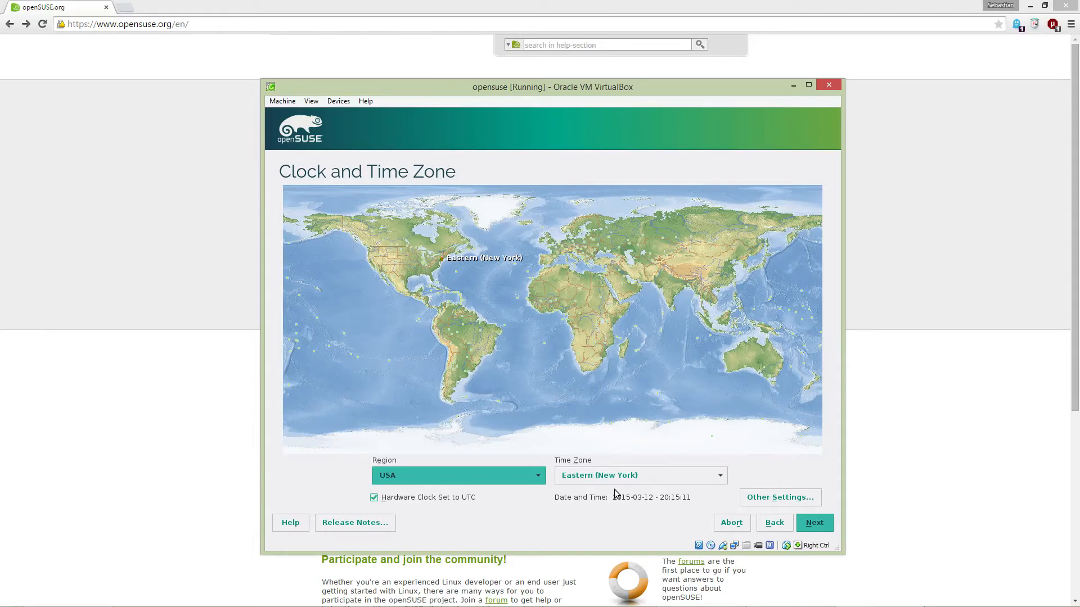
click(815, 524)
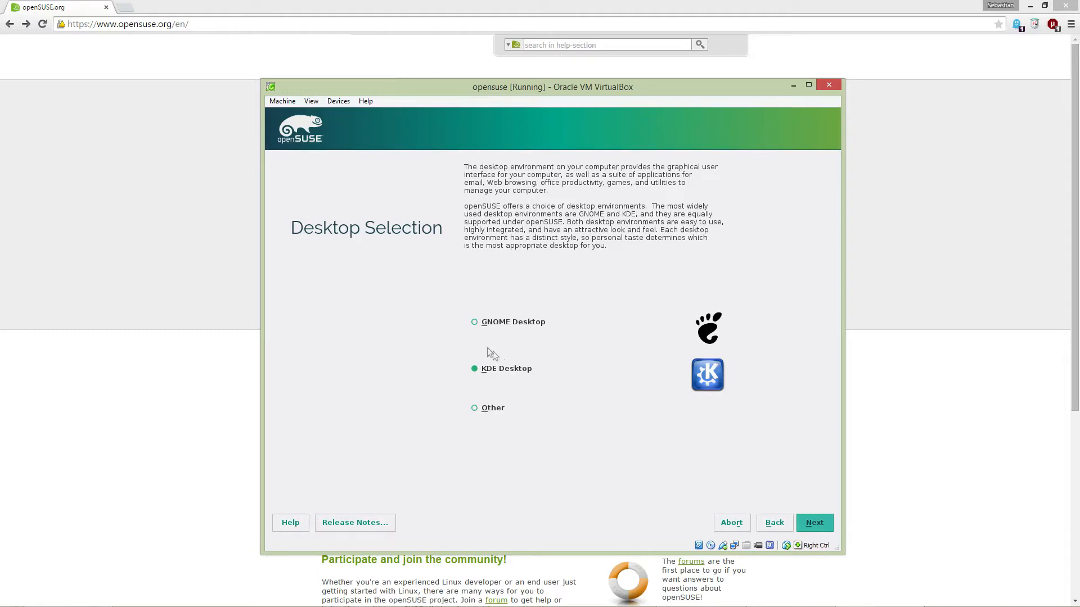
click(475, 324)
Step: Continue to the Create New User form and enter the user's full name
click(811, 523)
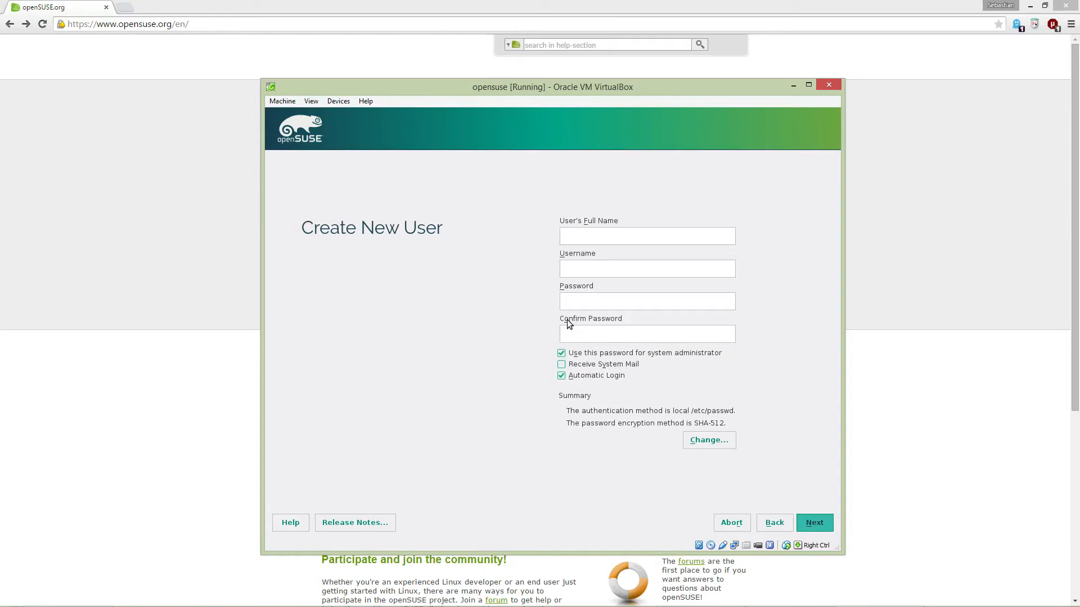
Step: Fill in the username and the account password fields
key(Tab)
key(Tab)
key(Tab)
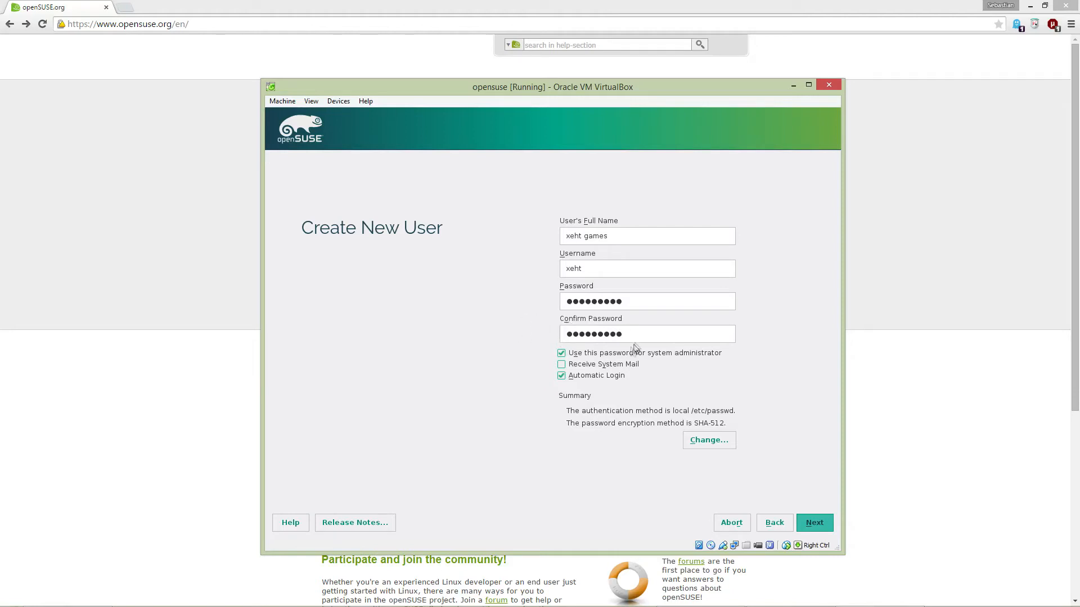
Step: Disable automatic login, submit the user, and accept the too-simple-password warning
click(561, 377)
click(808, 523)
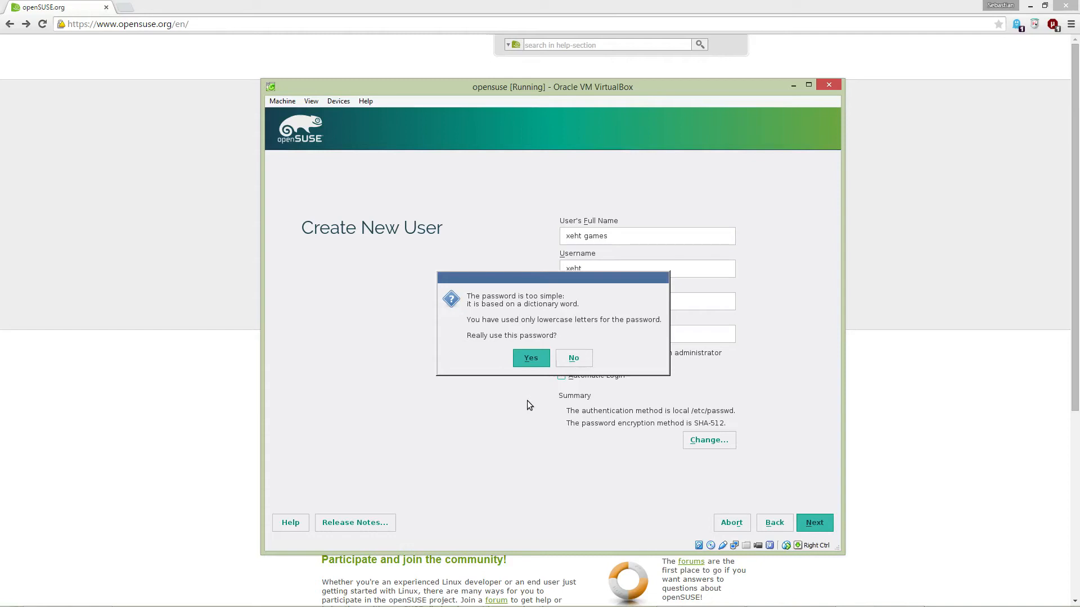
click(530, 360)
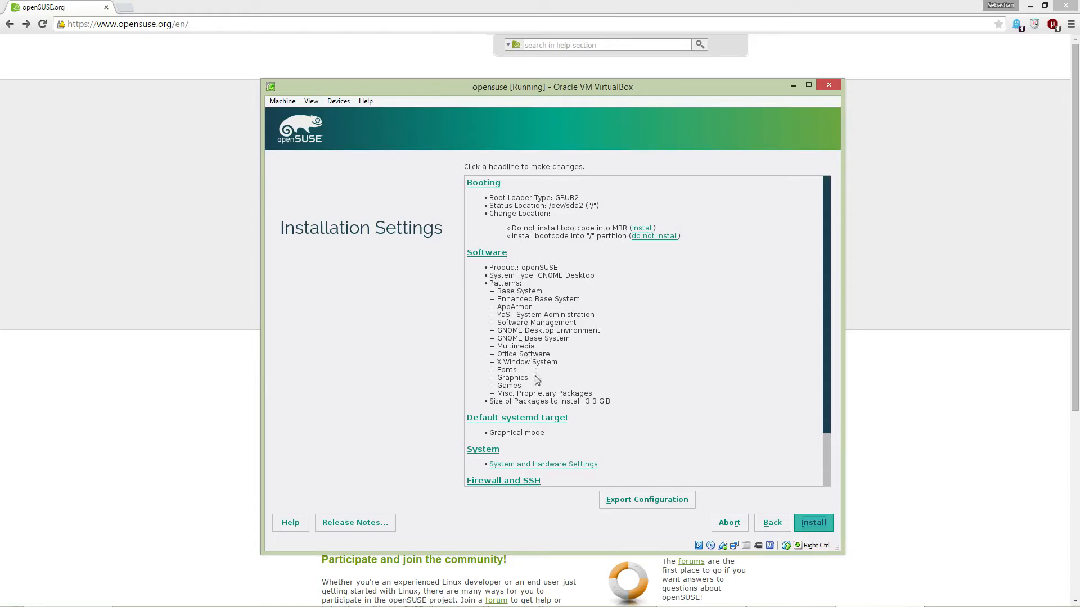
Step: Review the Installation Settings summary and confirm Install to start installing openSUSE
scroll(563, 408, down, 2)
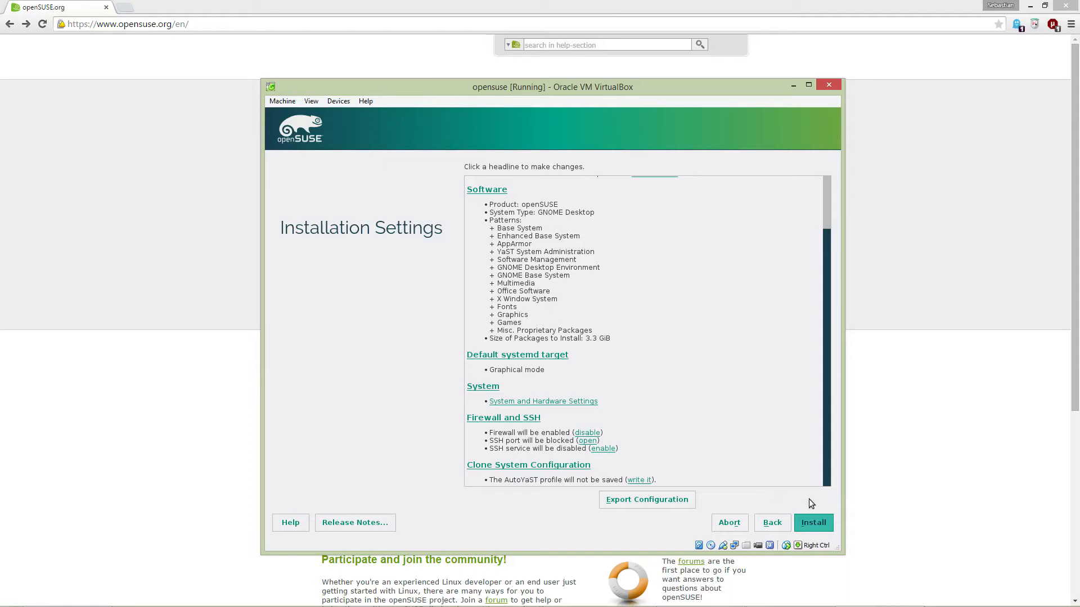
click(820, 523)
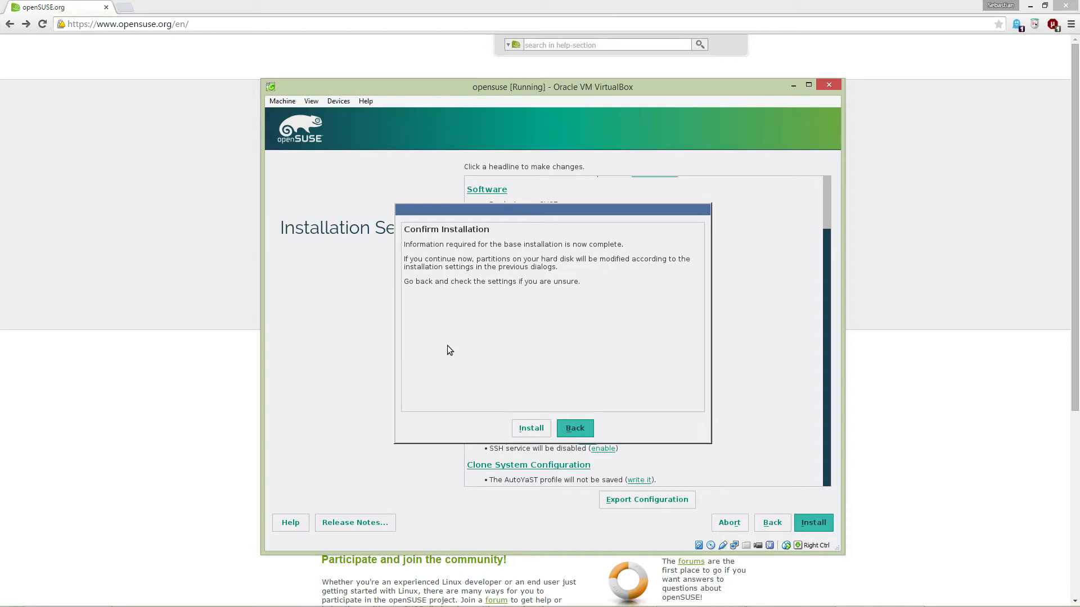
click(528, 428)
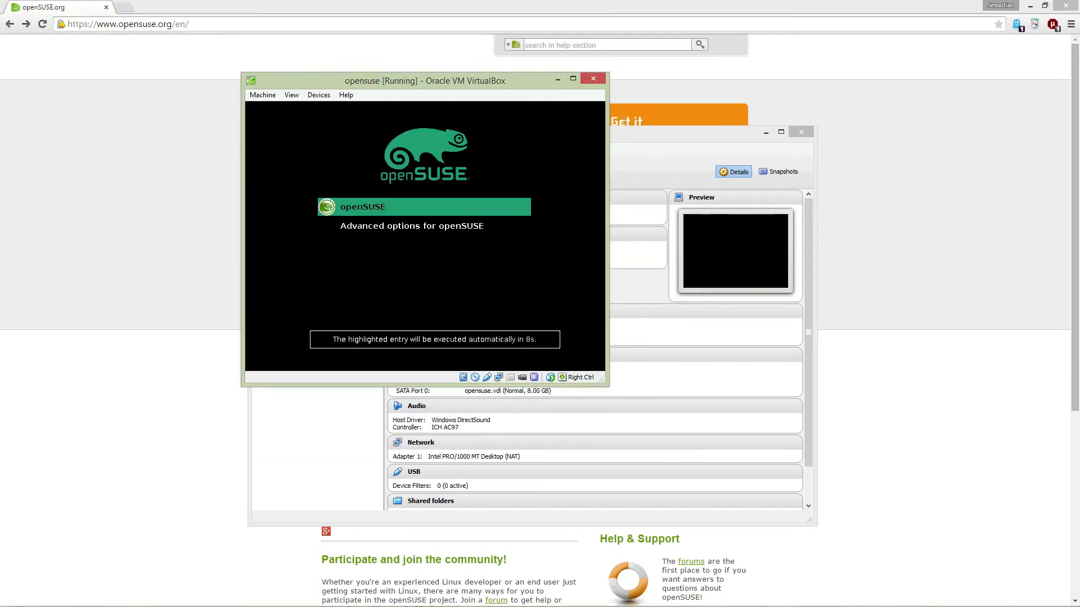
Step: Boot the default openSUSE entry from the GRUB menu
key(Return)
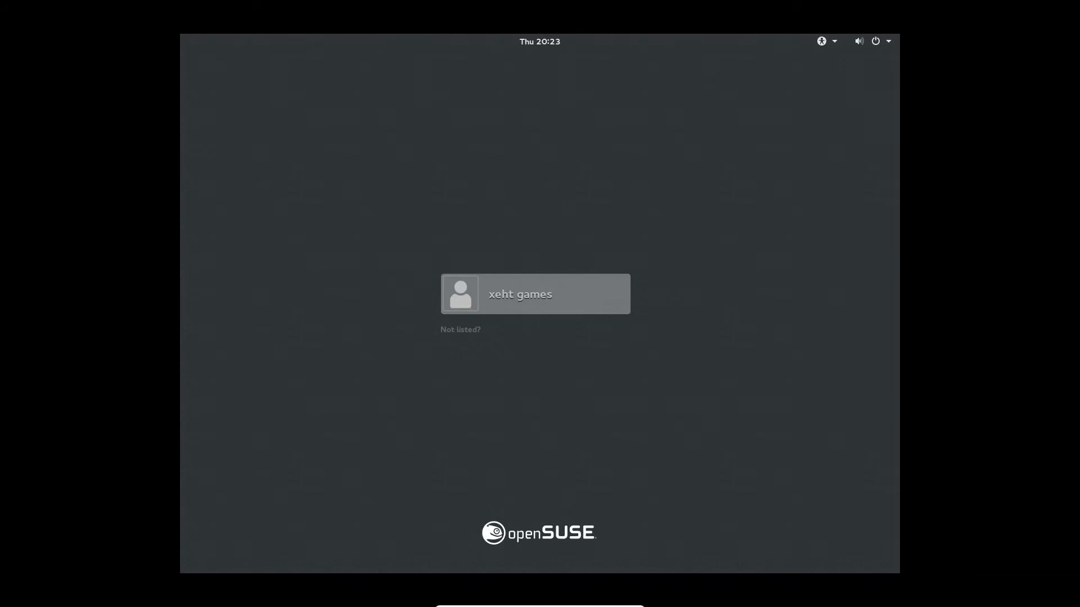
Step: Select the new user's tile and sign in with the account password
click(555, 310)
text(***)
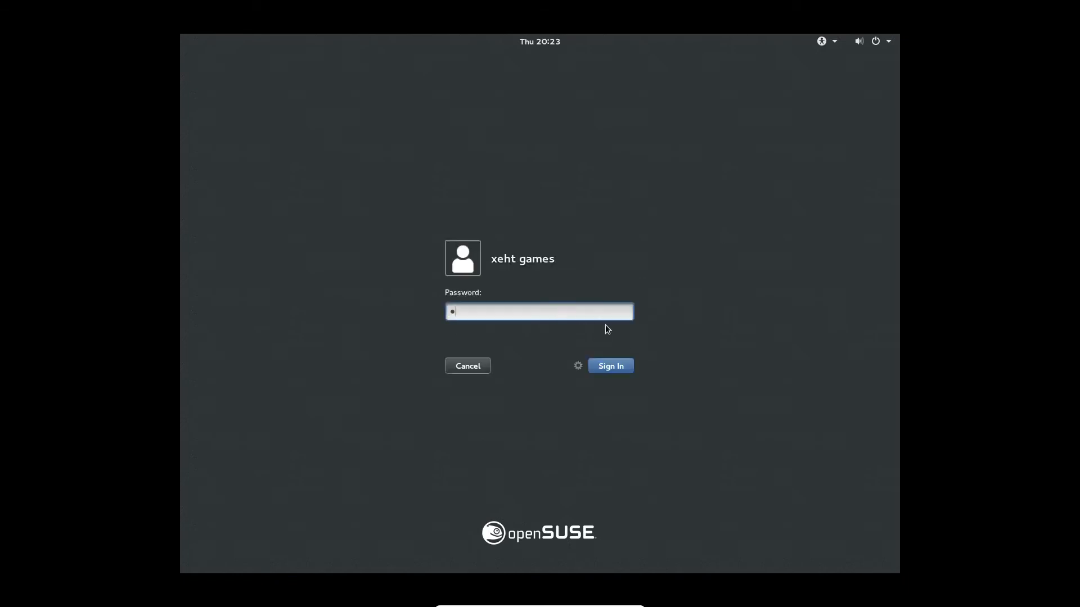
text(**************************)
key(BackSpace)
key(BackSpace)
key(BackSpace)
key(BackSpace)
key(BackSpace)
key(BackSpace)
key(BackSpace)
key(BackSpace)
key(BackSpace)
key(BackSpace)
key(BackSpace)
key(BackSpace)
key(BackSpace)
key(BackSpace)
key(BackSpace)
key(BackSpace)
key(BackSpace)
key(BackSpace)
key(BackSpace)
key(BackSpace)
key(BackSpace)
key(BackSpace)
key(BackSpace)
key(BackSpace)
key(BackSpace)
key(BackSpace)
key(BackSpace)
key(BackSpace)
key(BackSpace)
text(**********)
key(Return)
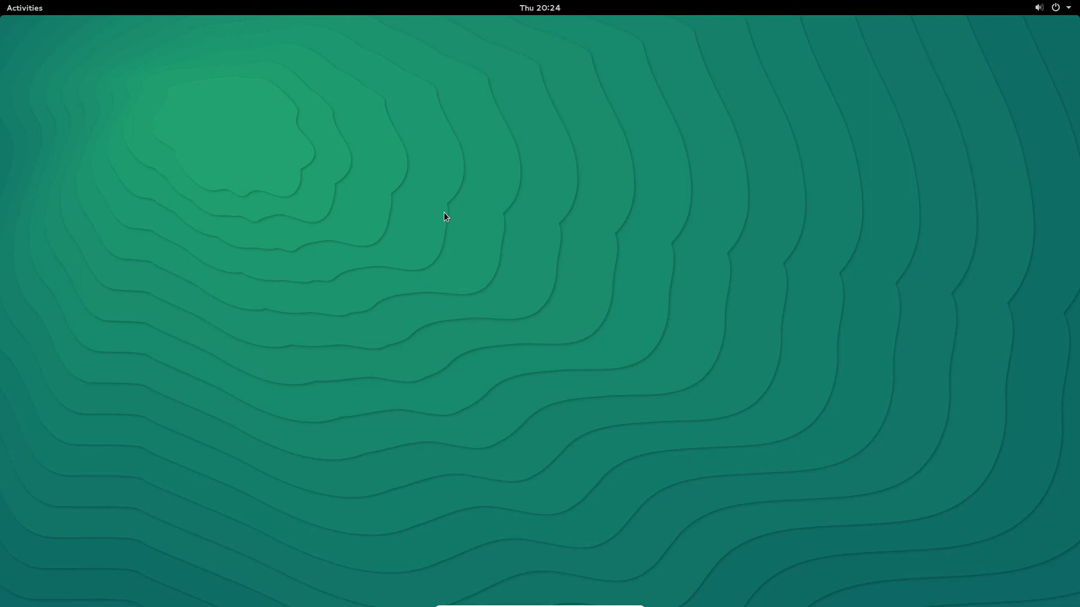
Step: Open All Settings from the system menu, clear stray search text, close it, then show Activities
click(1069, 8)
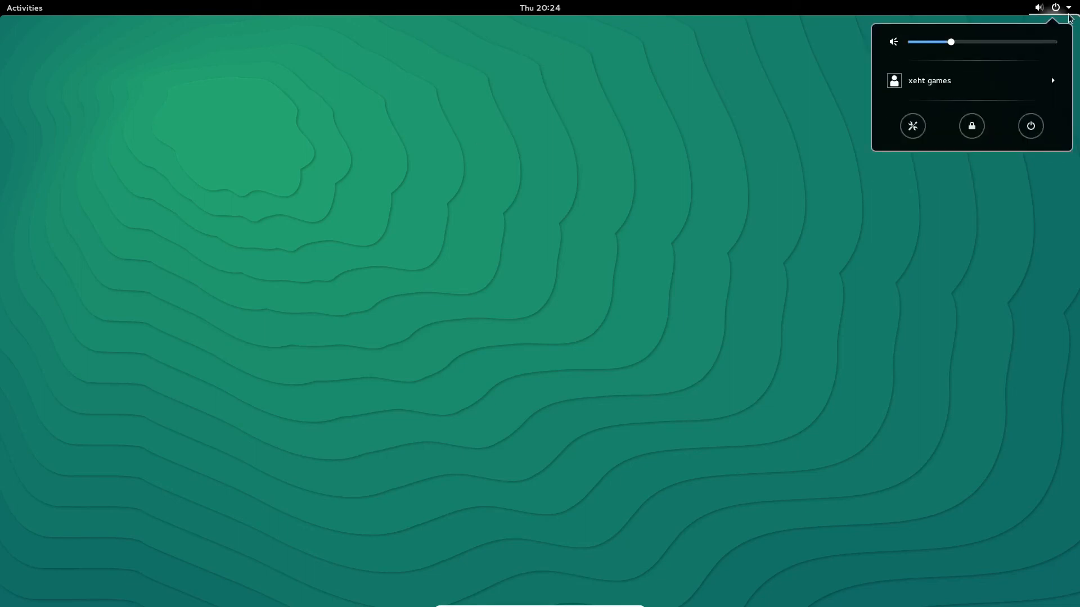
click(913, 126)
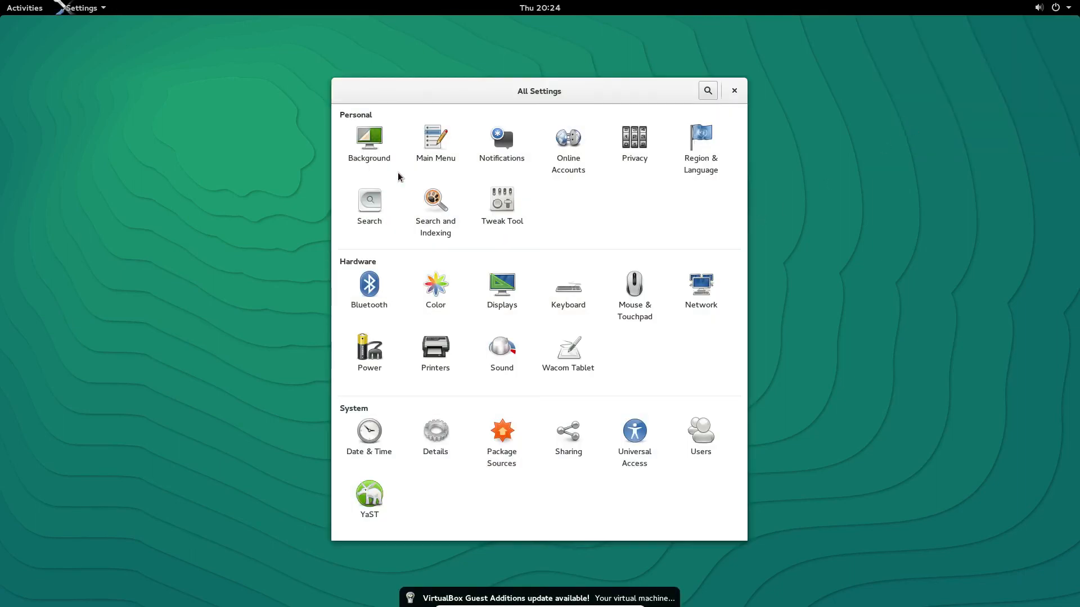
text(``````)
drag(520, 102, 416, 107)
key(BackSpace)
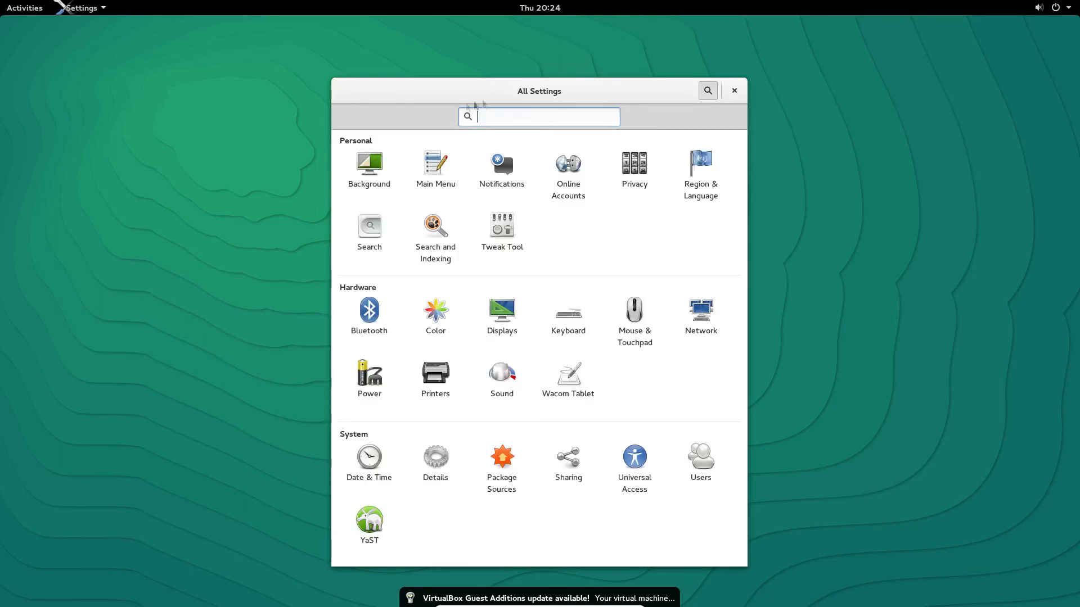
drag(524, 92, 529, 87)
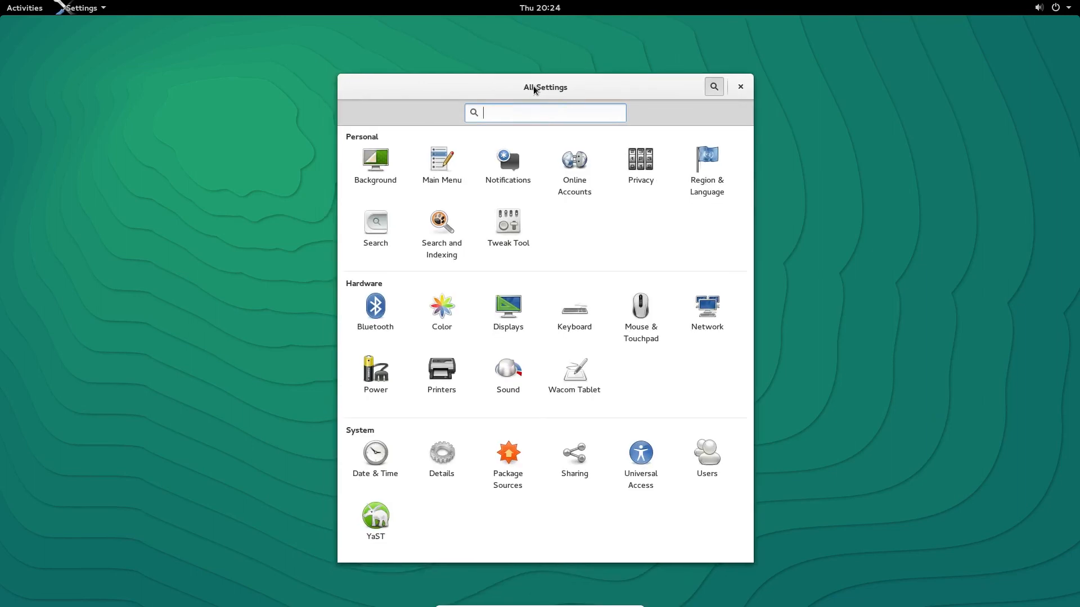
click(740, 89)
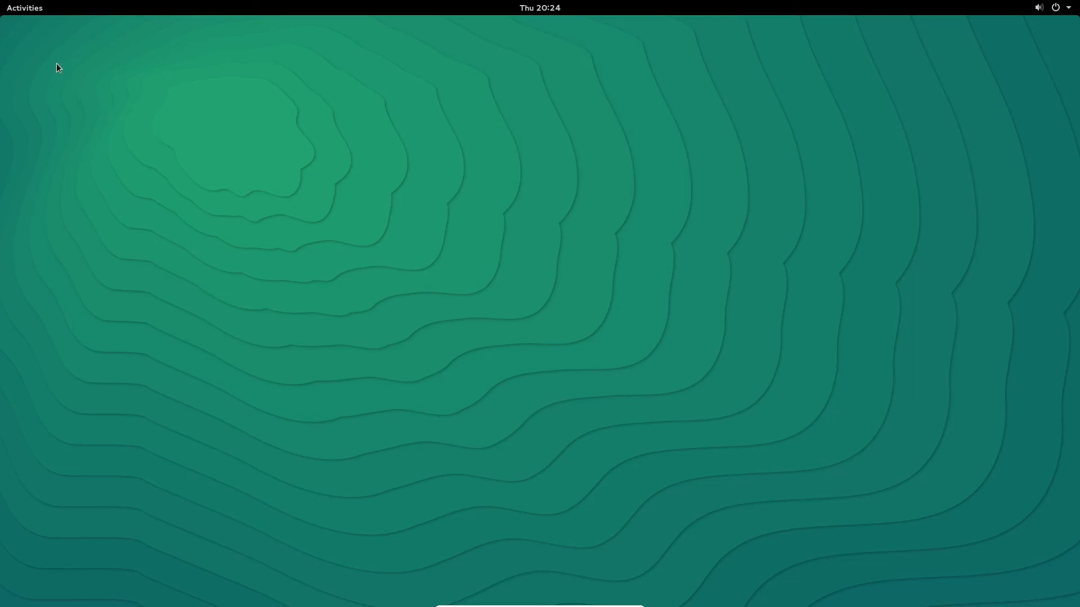
click(25, 7)
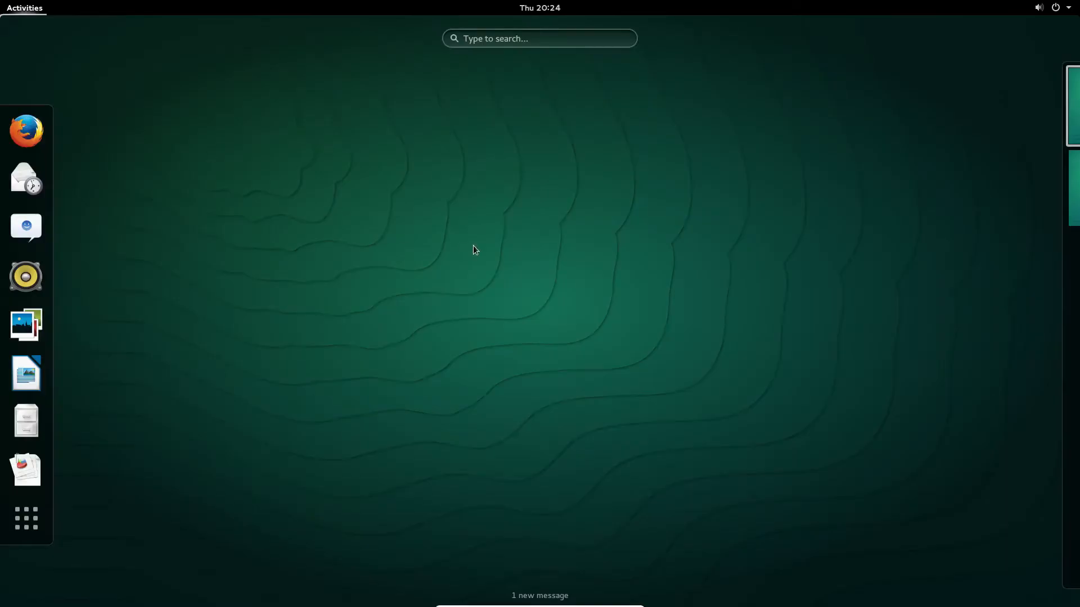
Step: Open the Files window, eject the openSUSE installation disc, and reposition the window
text(')
key(BackSpace)
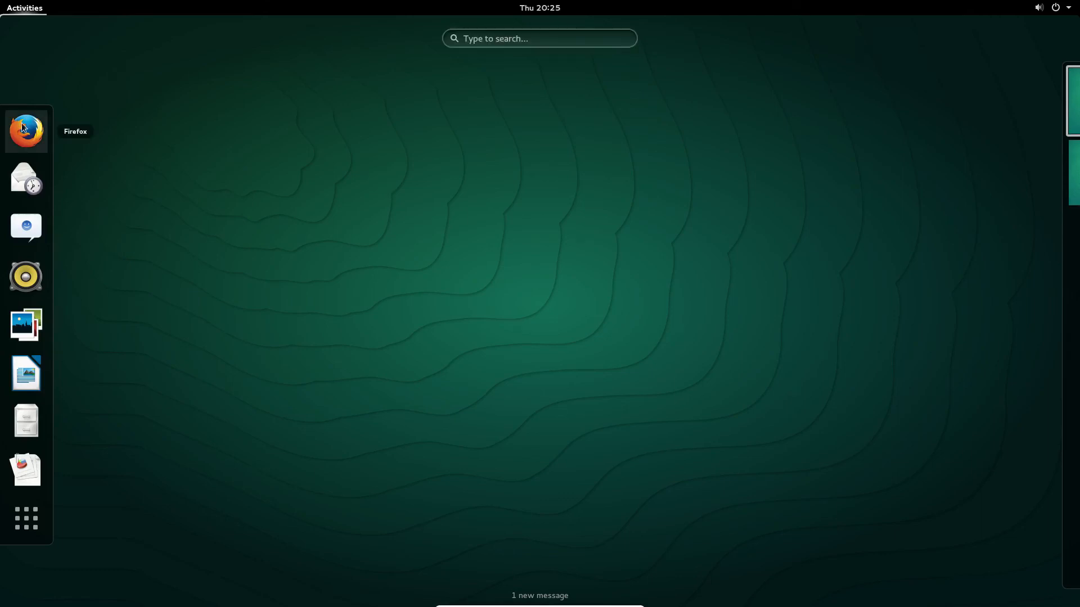
click(30, 429)
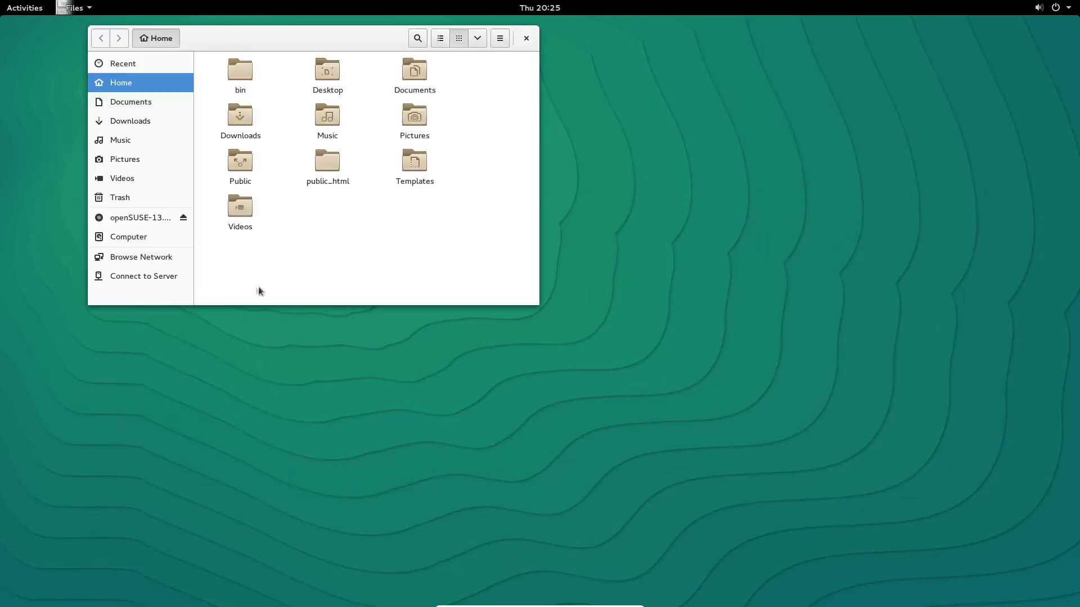
drag(297, 41, 433, 173)
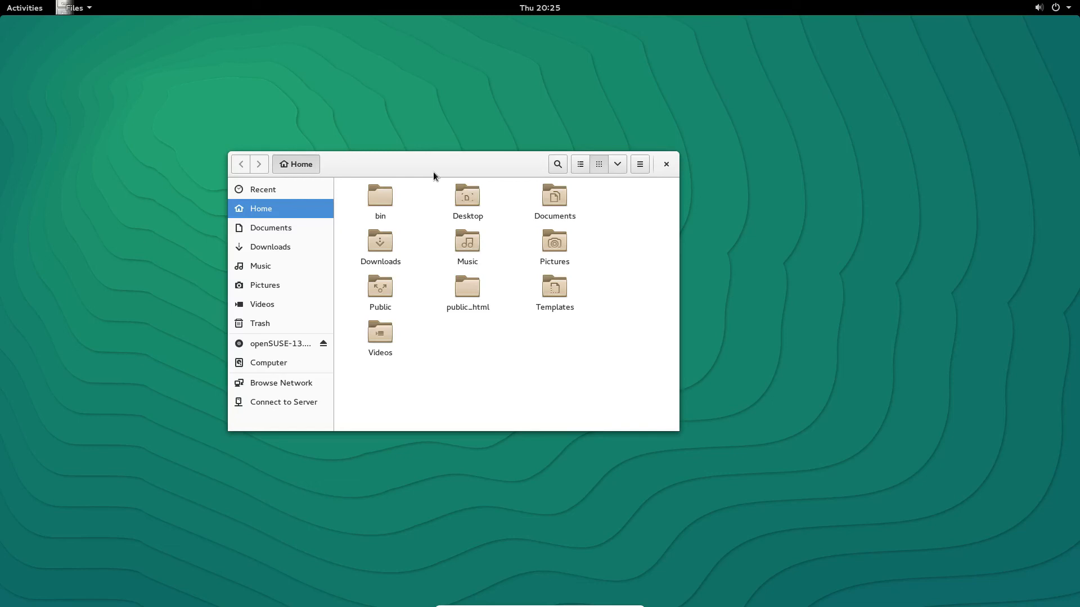
drag(414, 159, 416, 160)
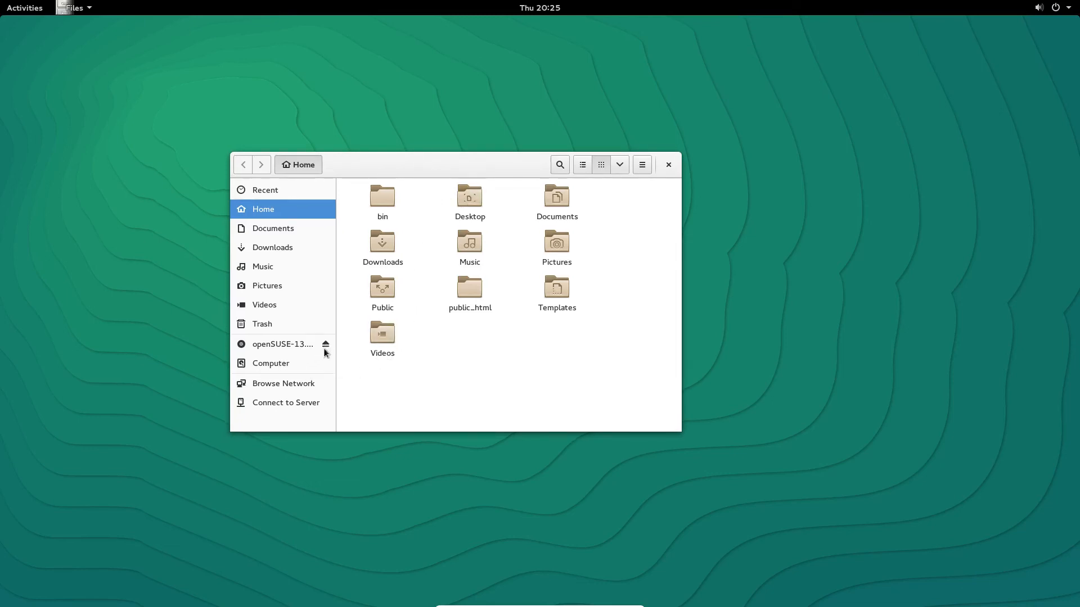
click(306, 345)
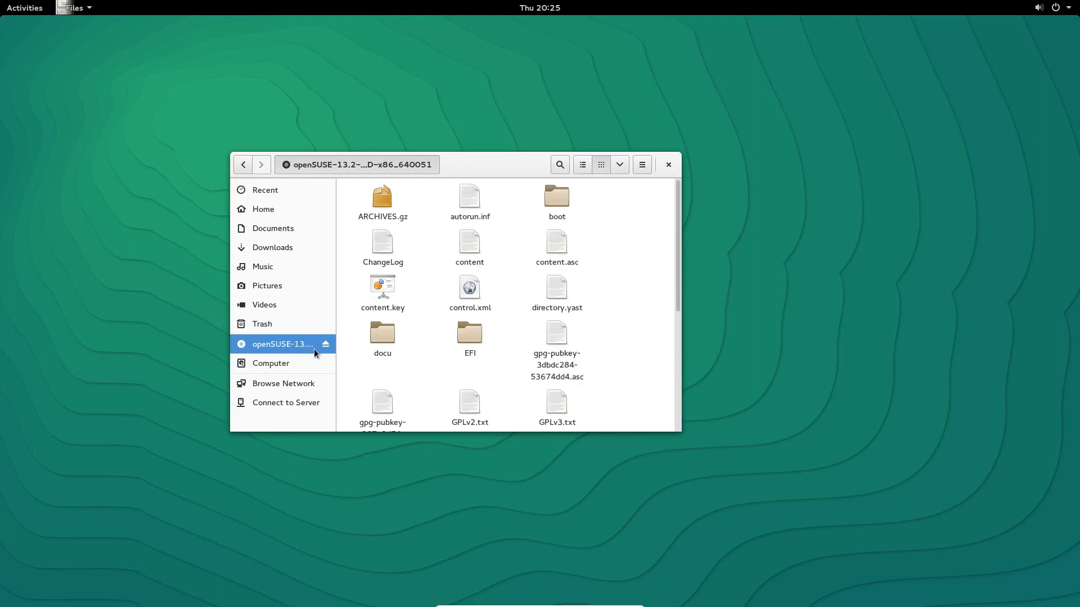
click(325, 346)
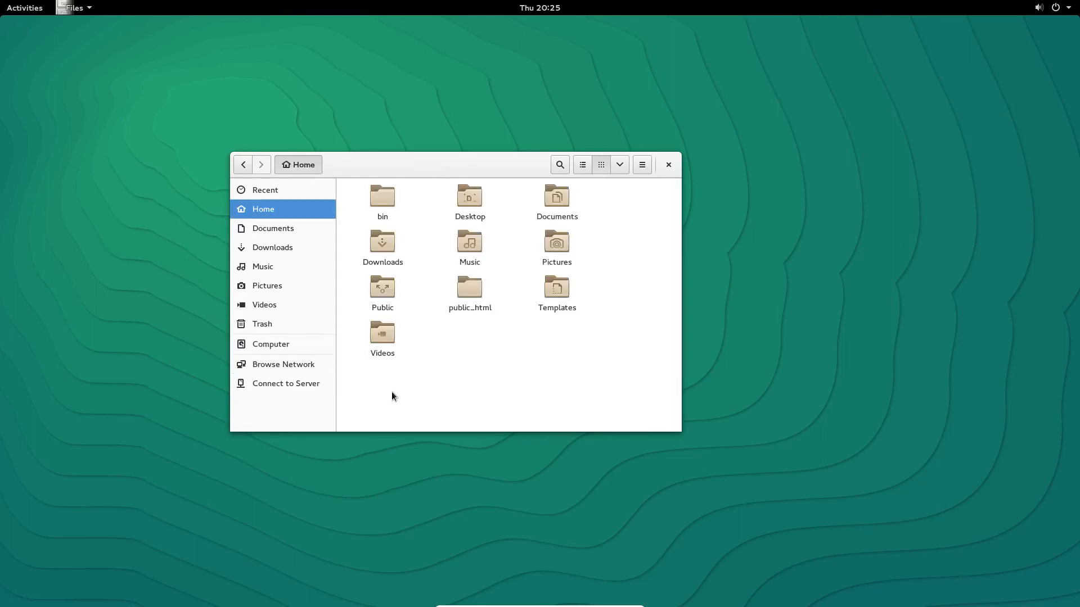
drag(481, 174, 529, 188)
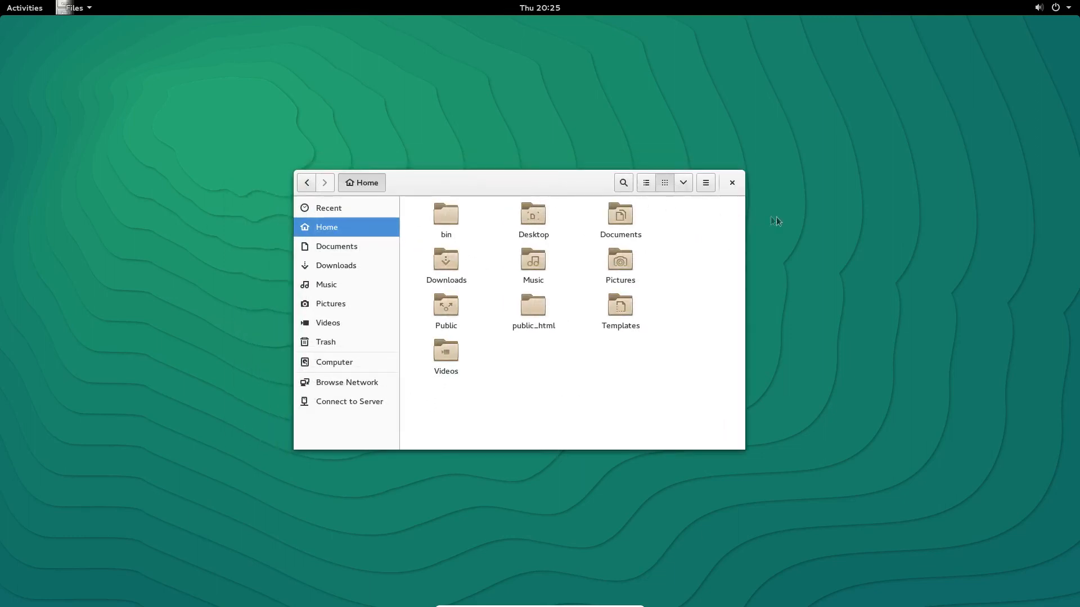
Step: Search 'terminal' in Activities, launch GNOME Terminal, and move it to the right
click(24, 7)
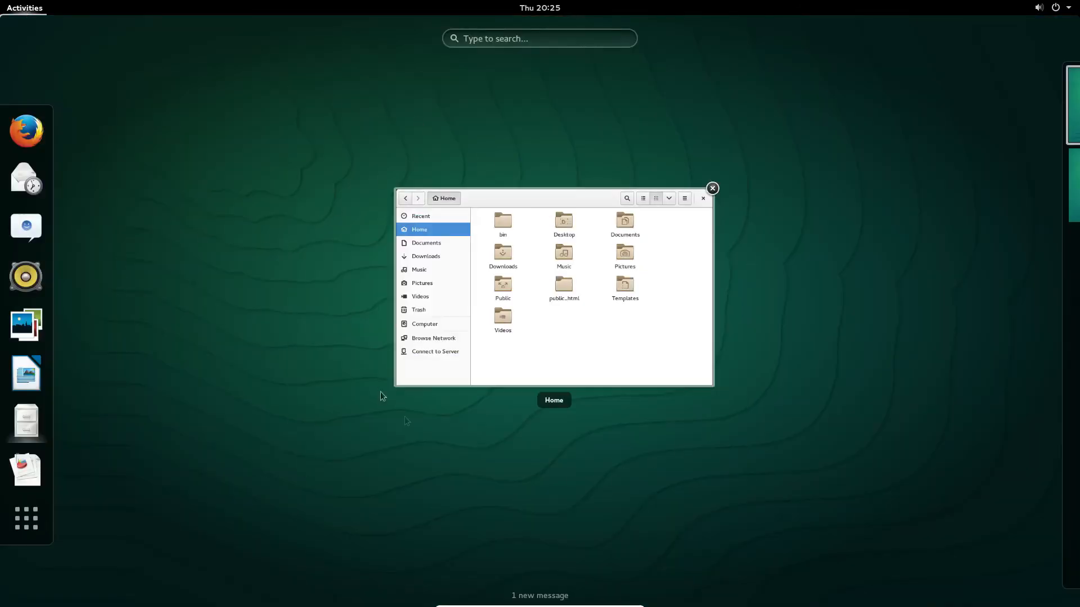
click(522, 42)
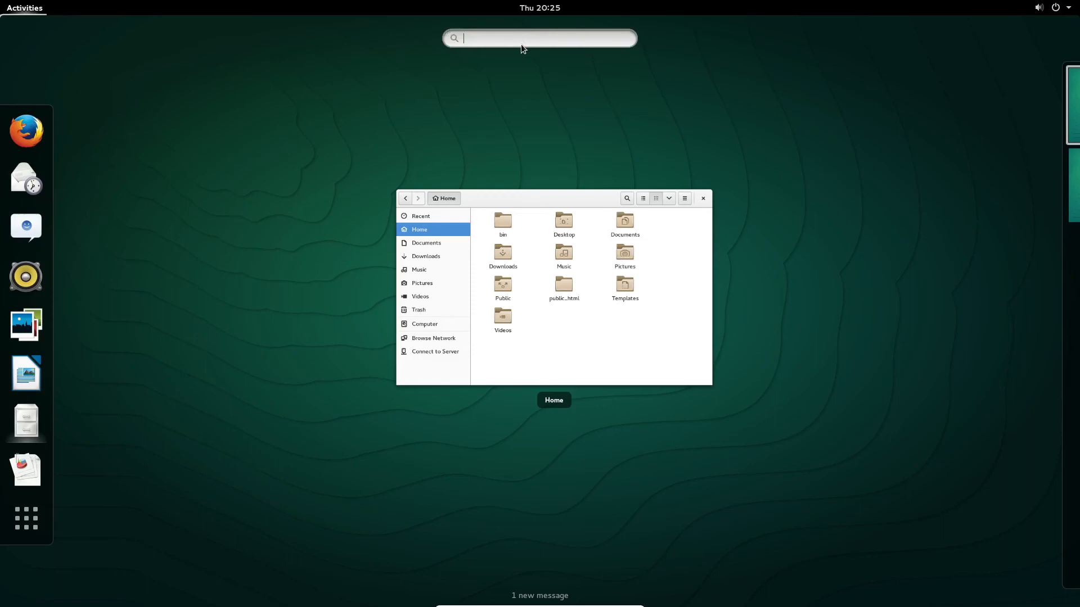
text(terminal)
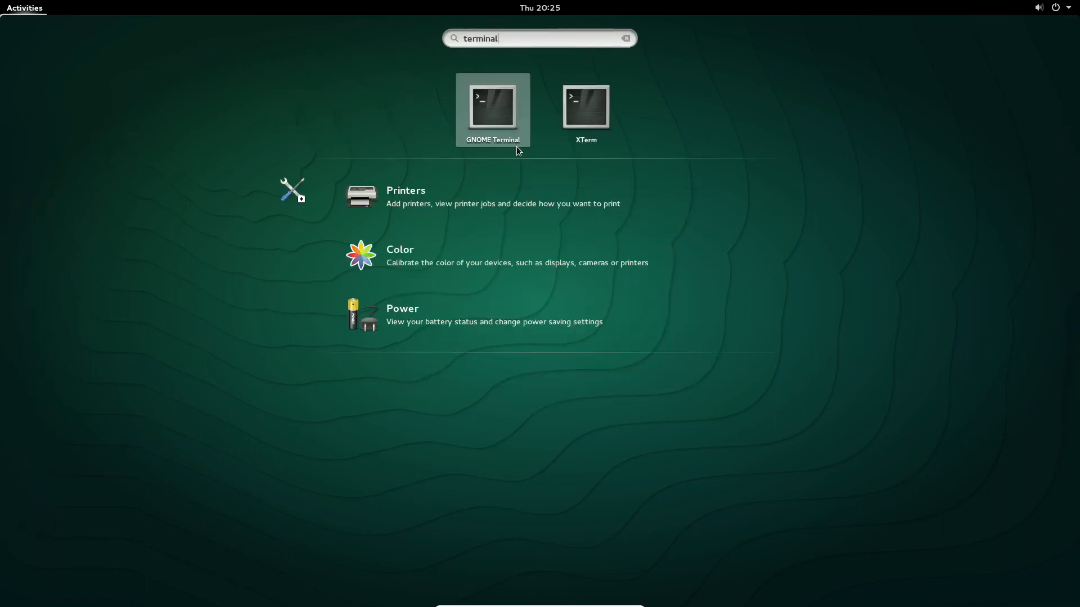
click(485, 127)
drag(203, 22, 730, 84)
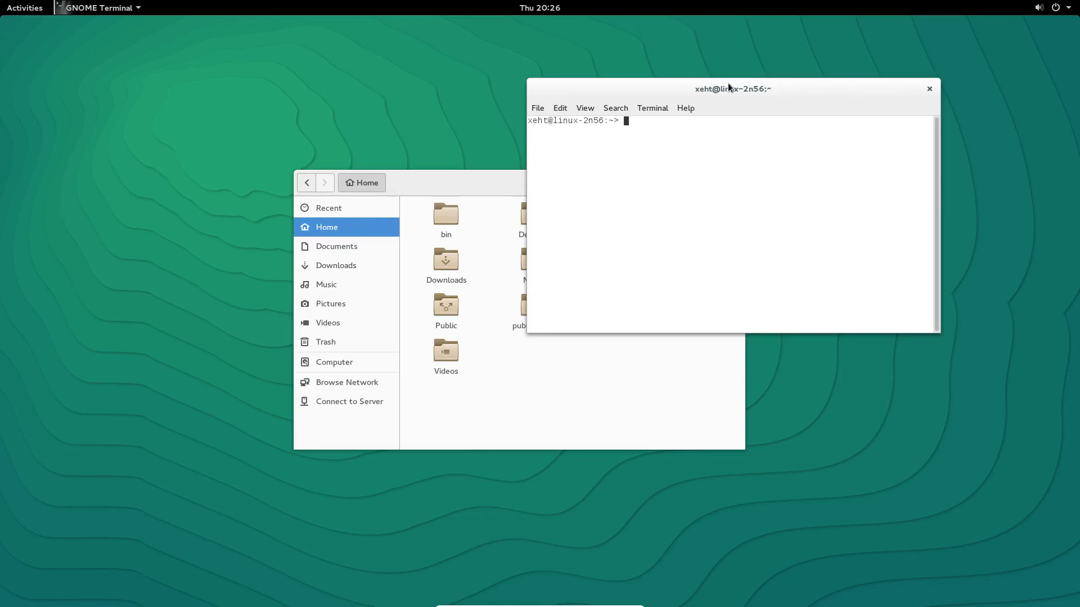
Step: On the tty1 text console, log in as the new user and run sudo zypper refresh
key(ctrl+alt+F1)
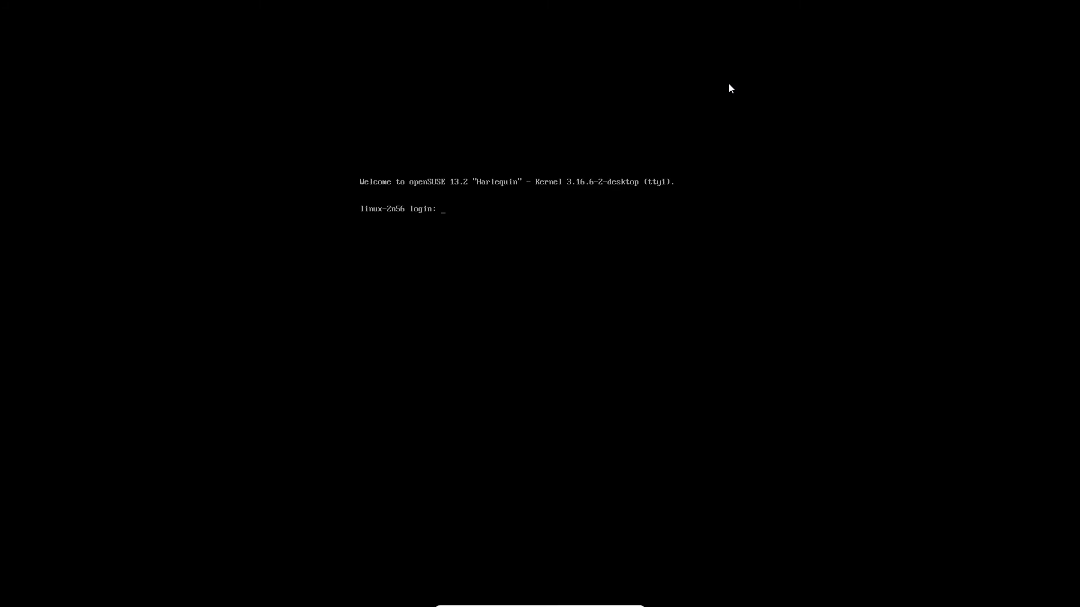
key(Return)
key(Return)
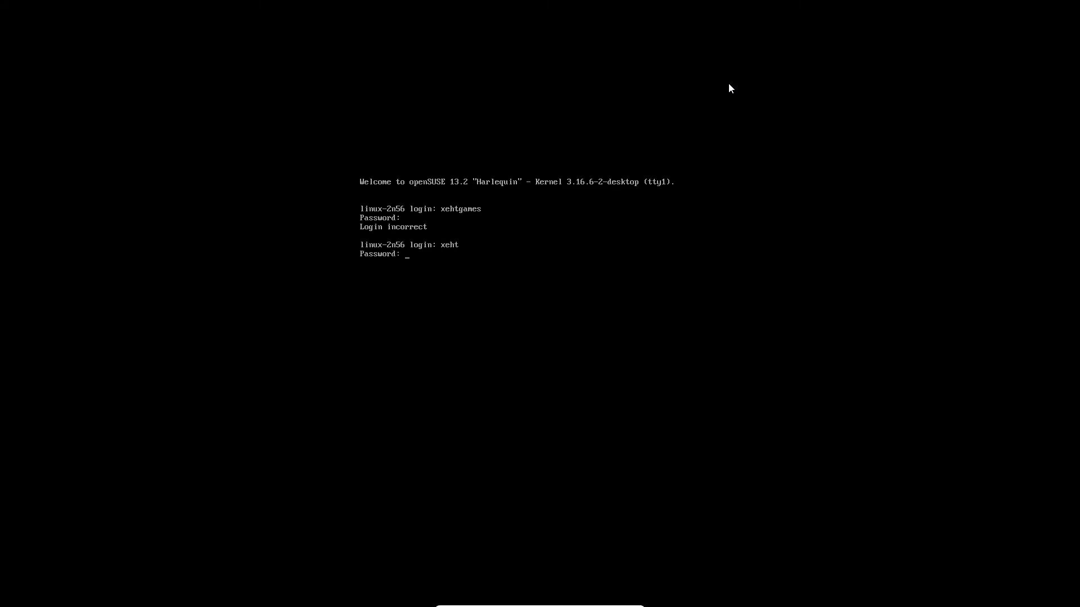
key(Return)
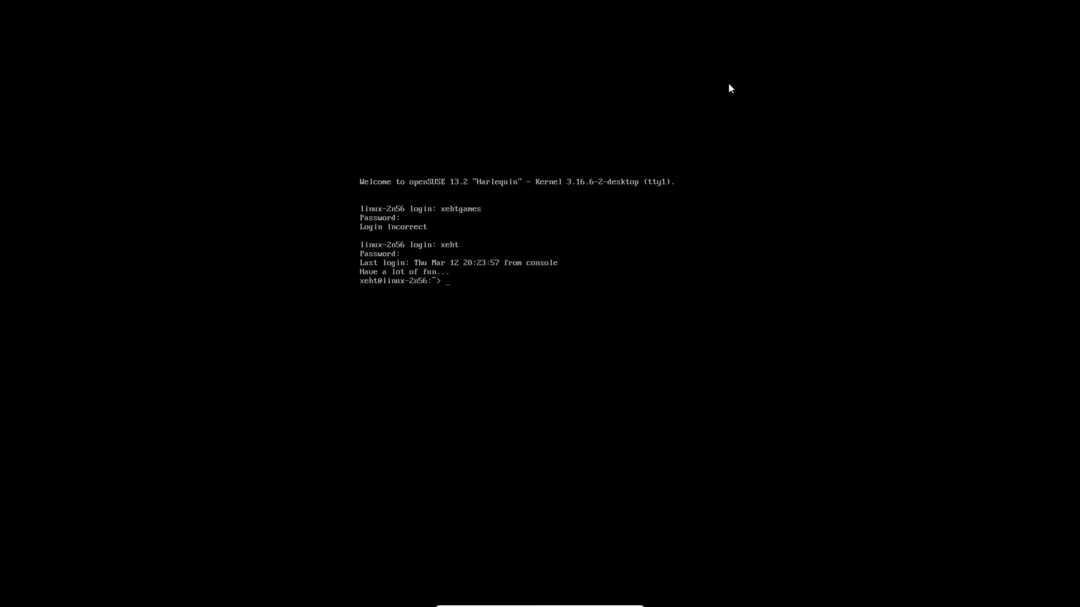
text(sudo zypper refresh)
key(Return)
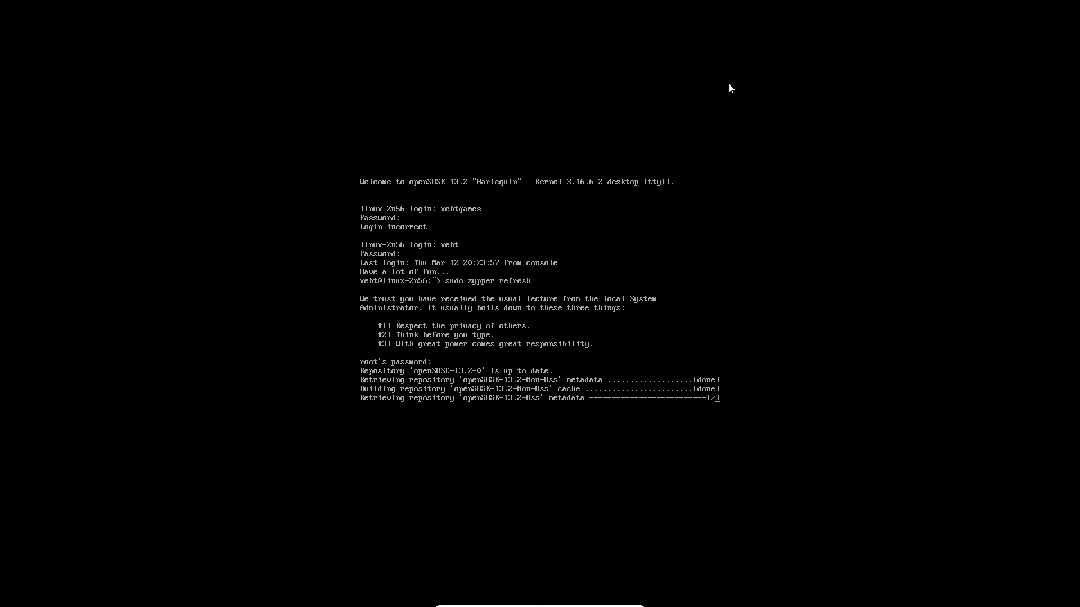
Step: Switch between the graphical desktop and the text consoles to check the refresh
key(ctrl+alt+F7)
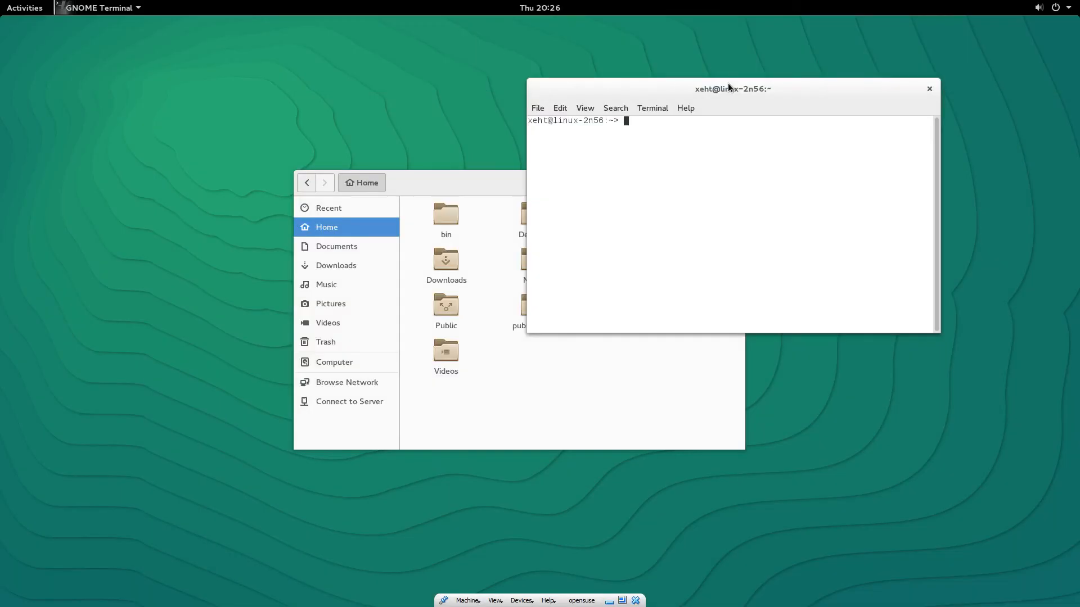
key(ctrl+alt+F2)
key(ctrl+alt+F1)
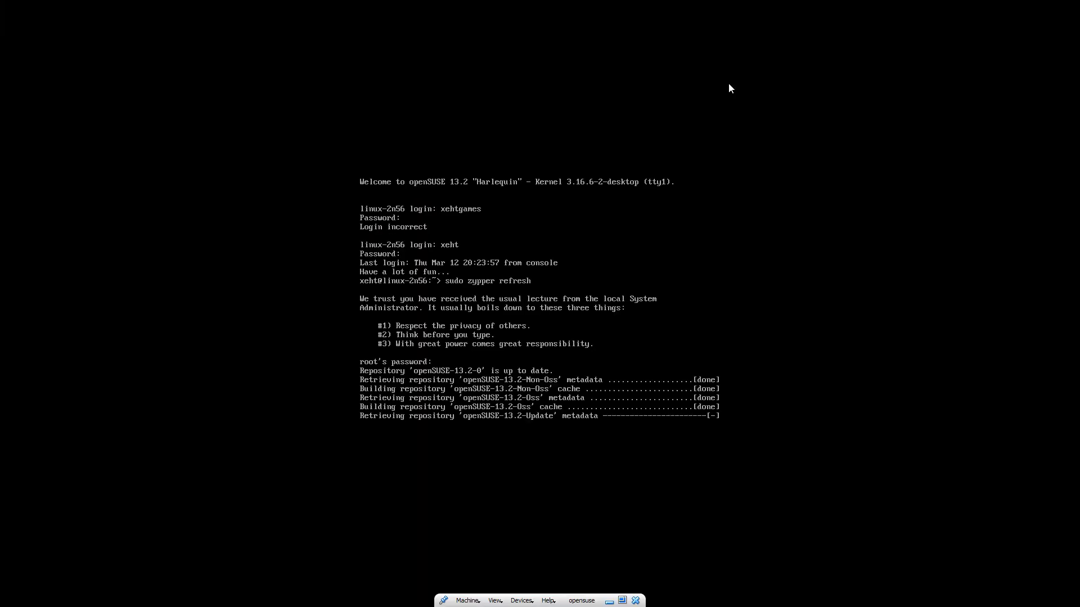
key(ctrl+alt+F7)
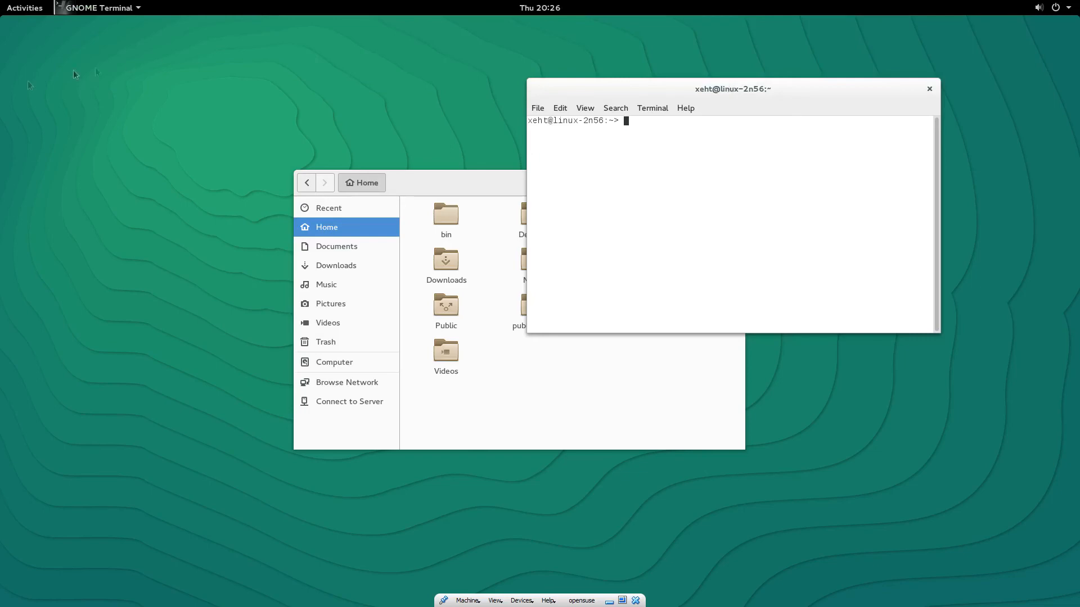
Step: Launch Firefox, move Terminal upper right and Files upper left, then return to tty1
click(25, 8)
click(27, 107)
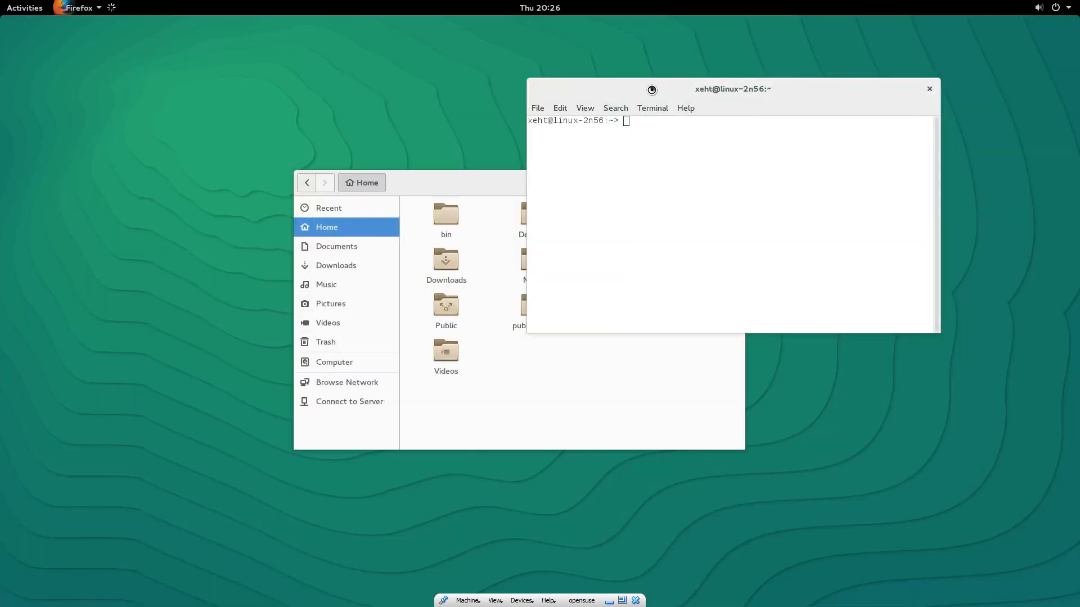
drag(651, 90, 757, 75)
drag(552, 190, 397, 91)
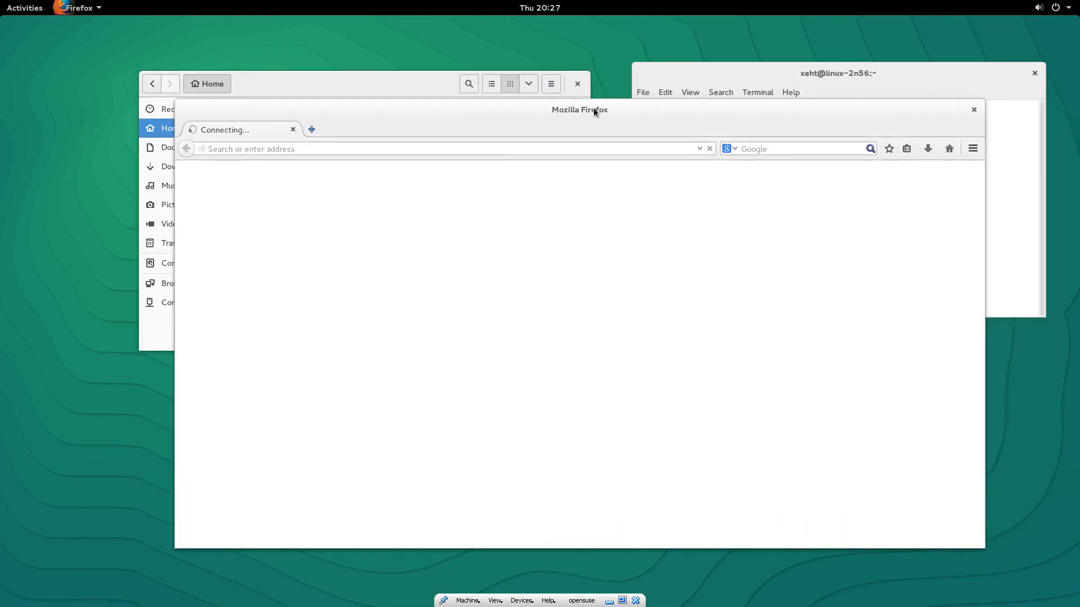
key(ctrl+alt+F1)
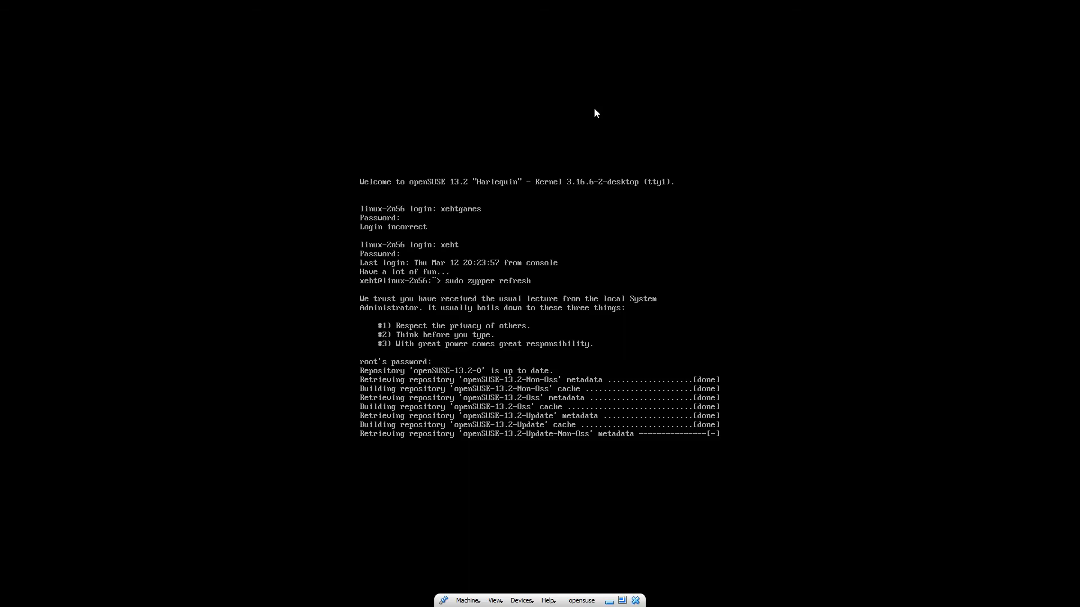
Step: Check the loaded opensuse.org page in Firefox, then return to the tty1 console
key(ctrl+alt+F7)
drag(573, 118, 547, 120)
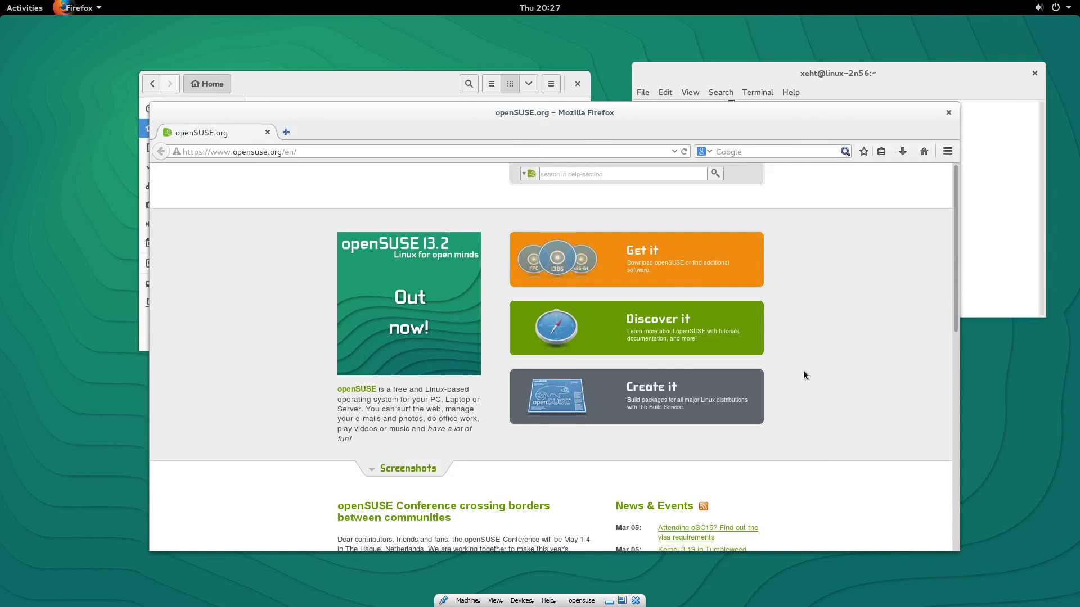
key(ctrl+alt+F1)
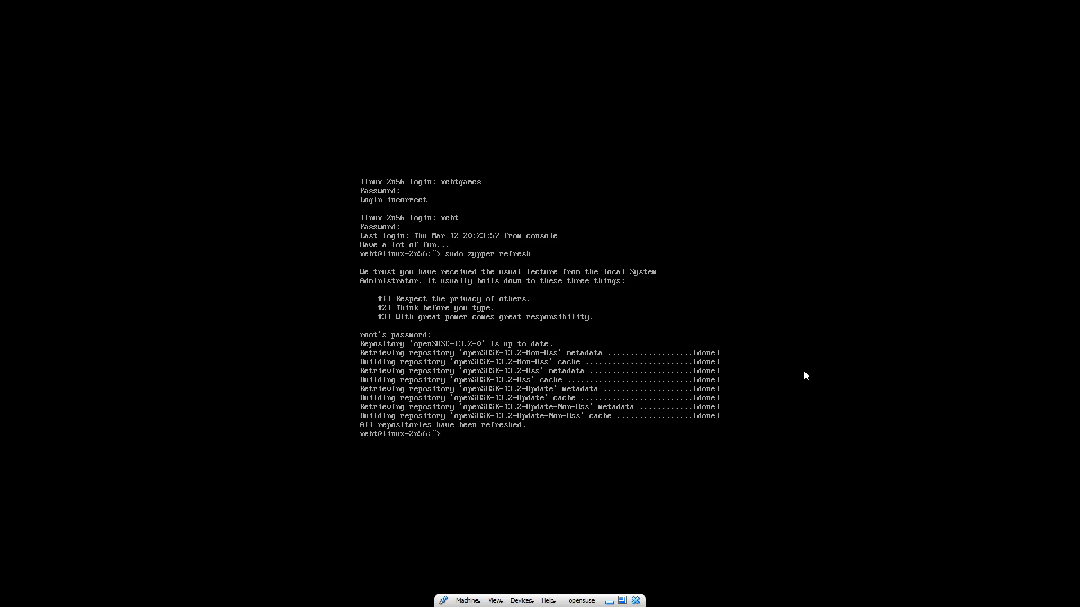
Step: Run 'sudo zypper update' in the guest console and answer y to upgrade the 512 packages
key(Up)
key(BackSpace)
key(BackSpace)
key(BackSpace)
key(BackSpace)
key(BackSpace)
key(BackSpace)
key(BackSpace)
text(update)
key(Return)
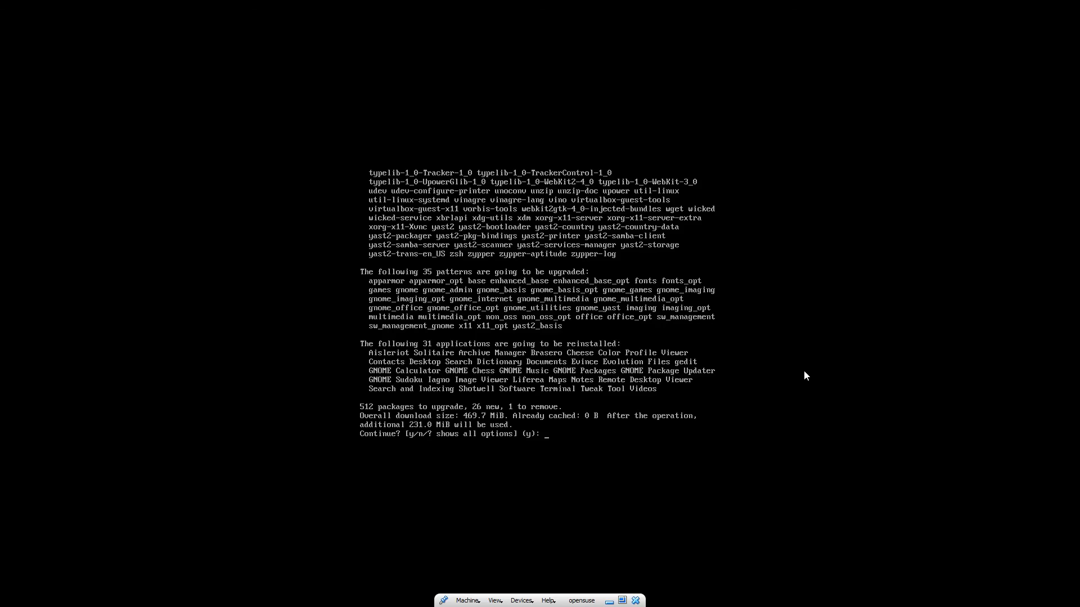
text(y)
key(Return)
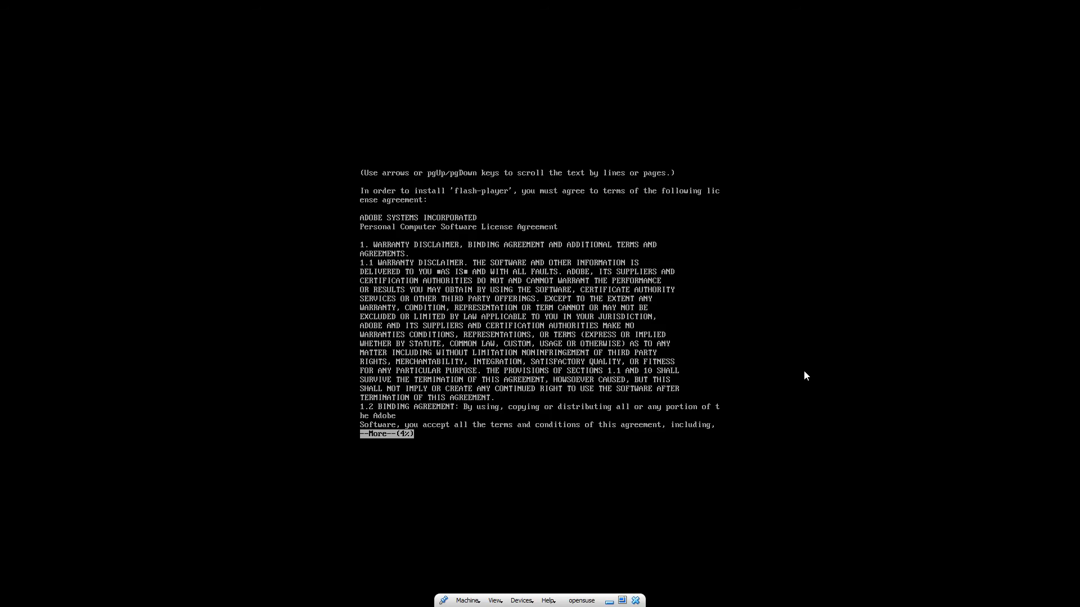
Step: Page to the end of the Adobe flash-player license and accept it with 'yes'
key(space)
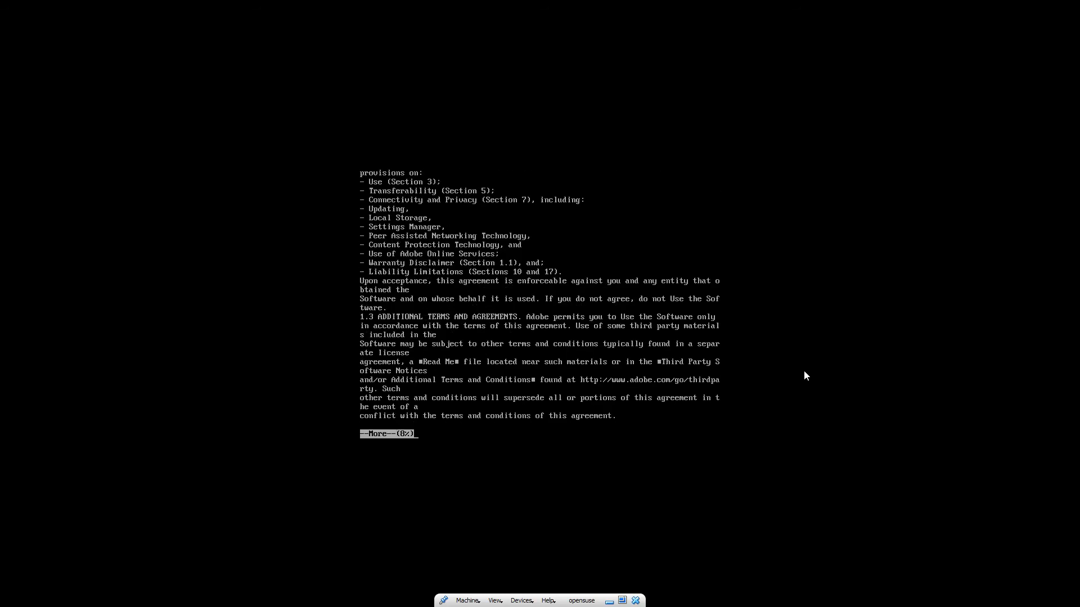
key(space)
key(space)
key(space)
key(space)
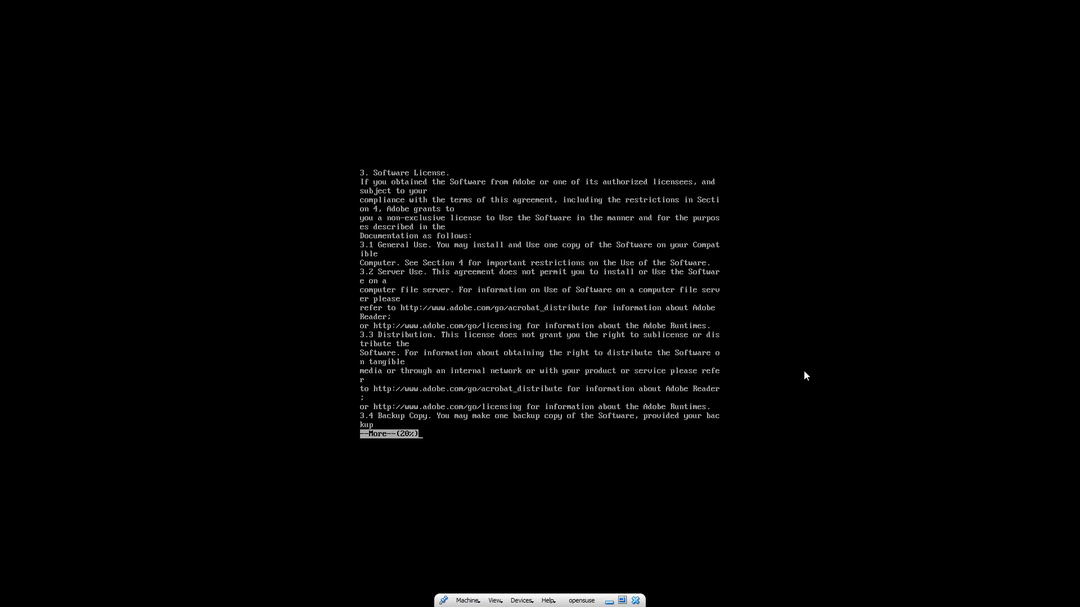
key(space)
key(space)
key(space)
key(space)
key(space)
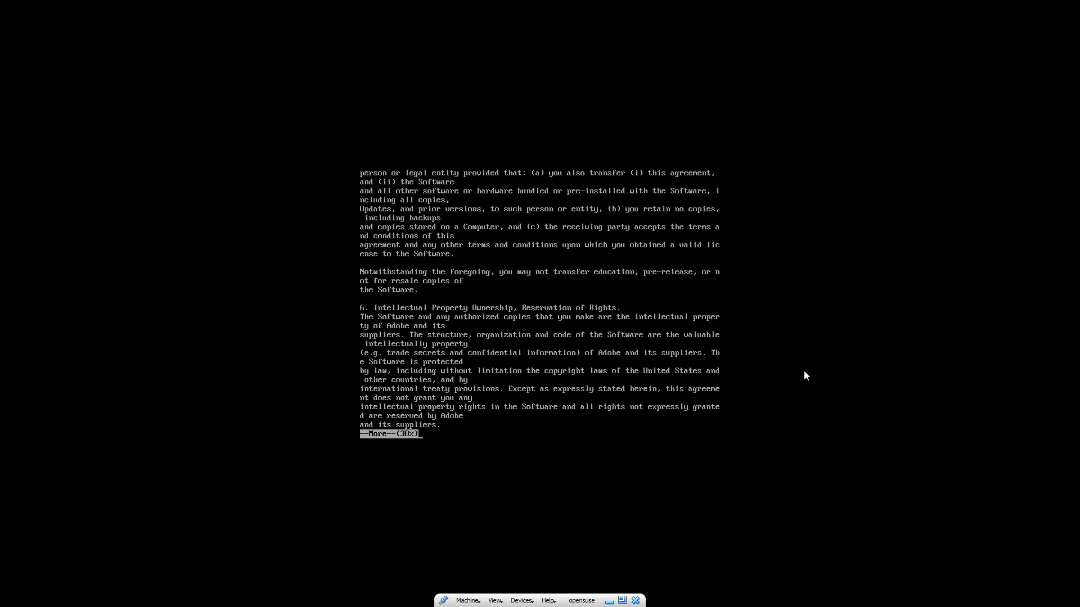
key(space)
key(space)
key(space)
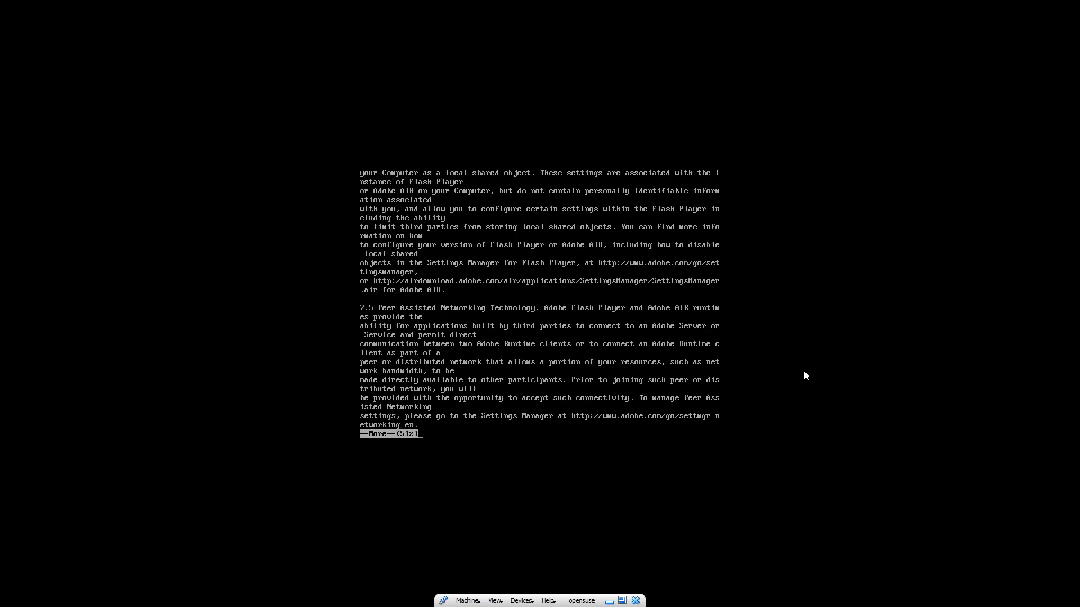
key(space)
key(space)
key(space)
key(space)
key(space)
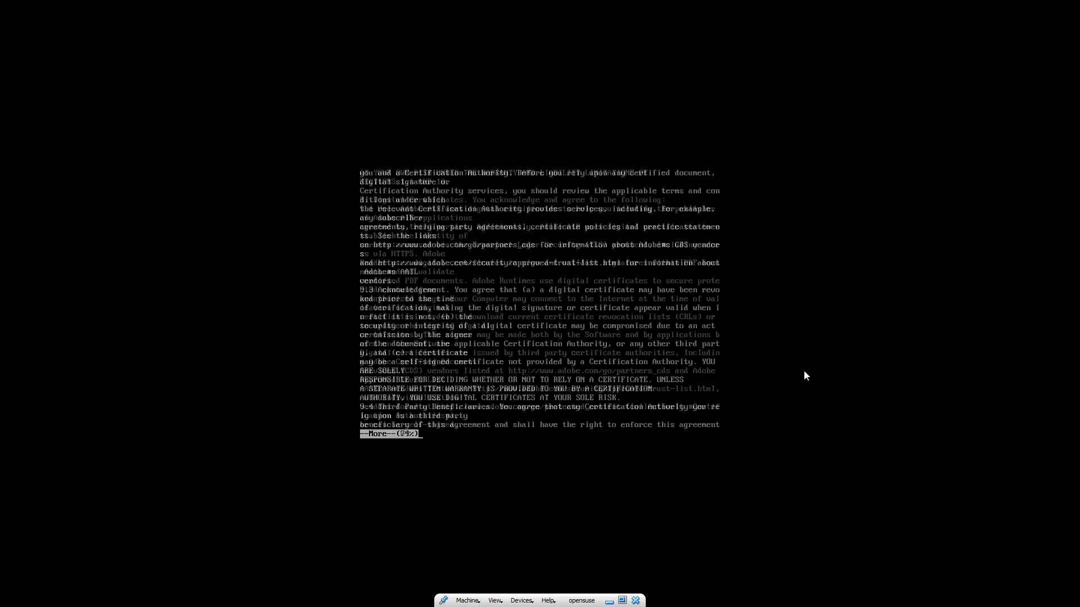
key(space)
key(space)
key(space)
key(space)
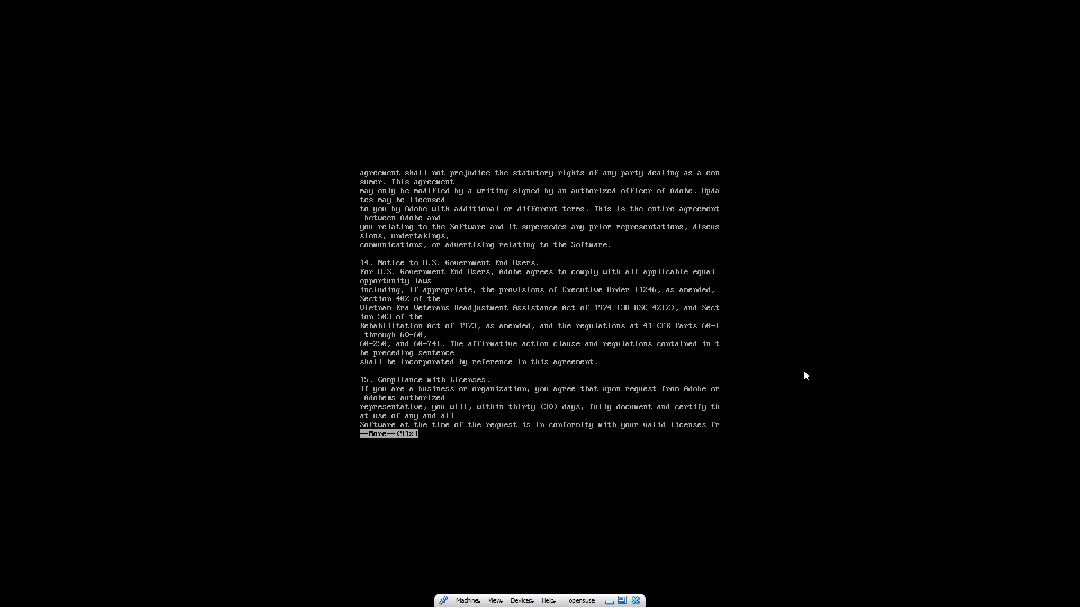
key(space)
text(yes)
key(Return)
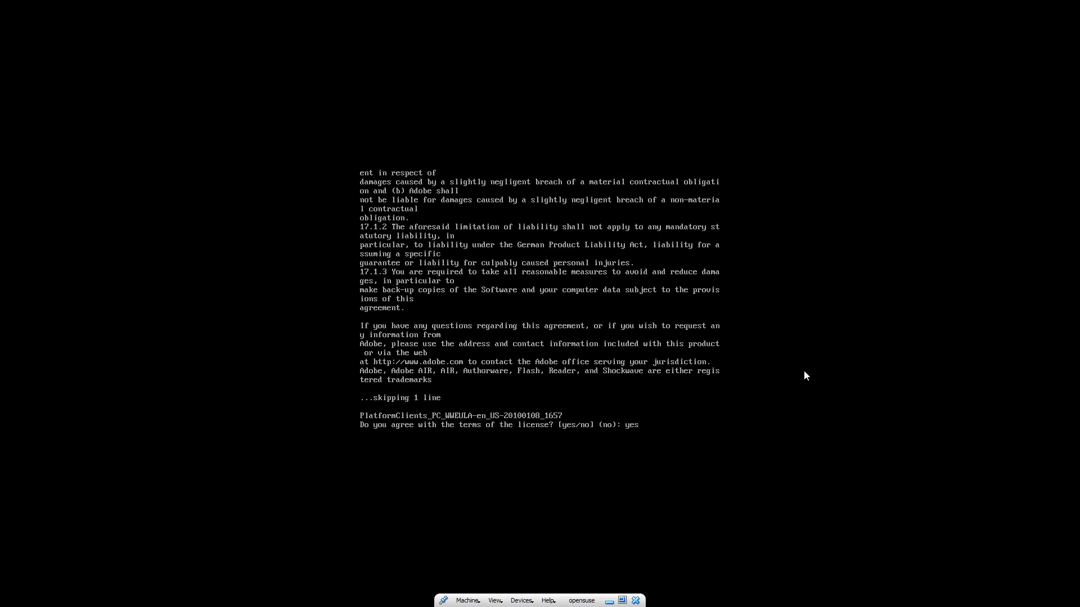